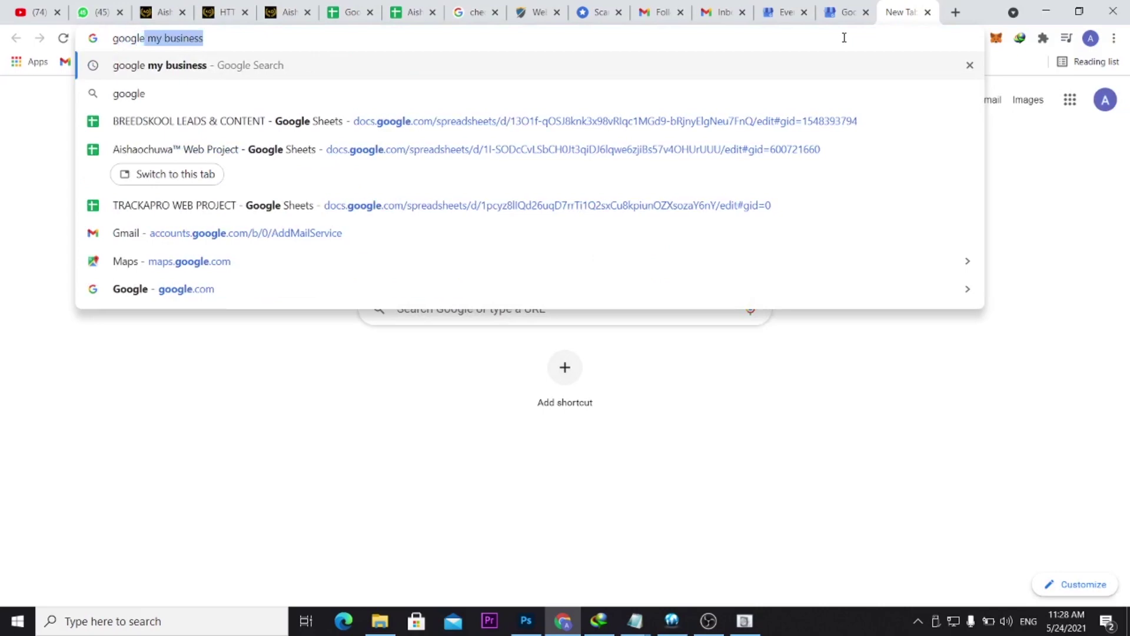
Search Google for 'google map' and view the results in Google Maps.
type("map")
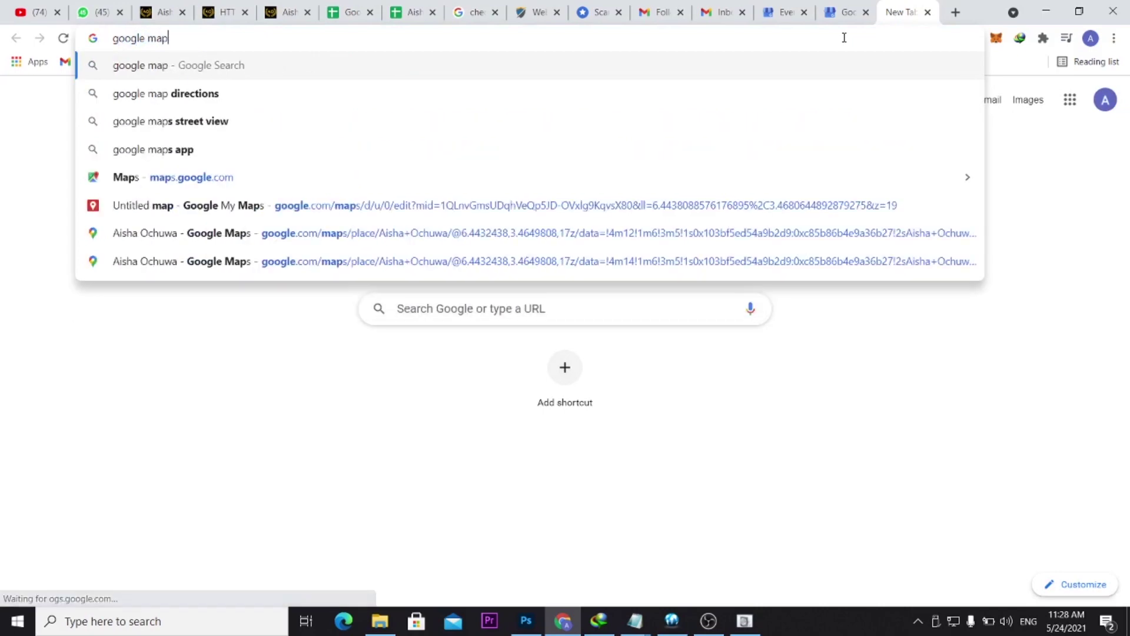
key("Return")
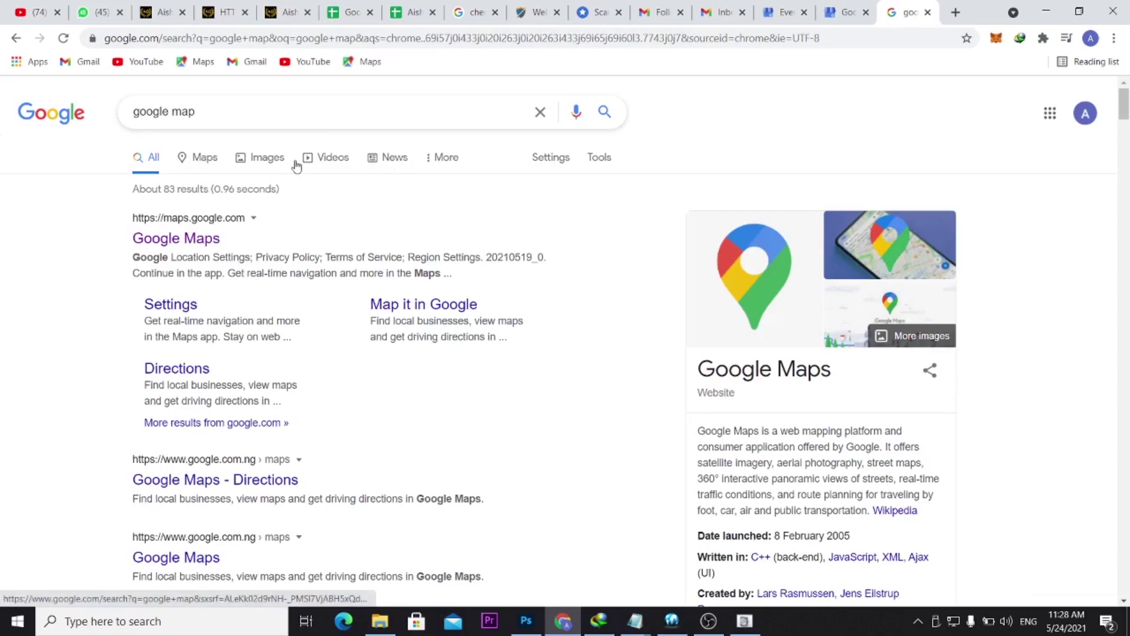
left_click(198, 164)
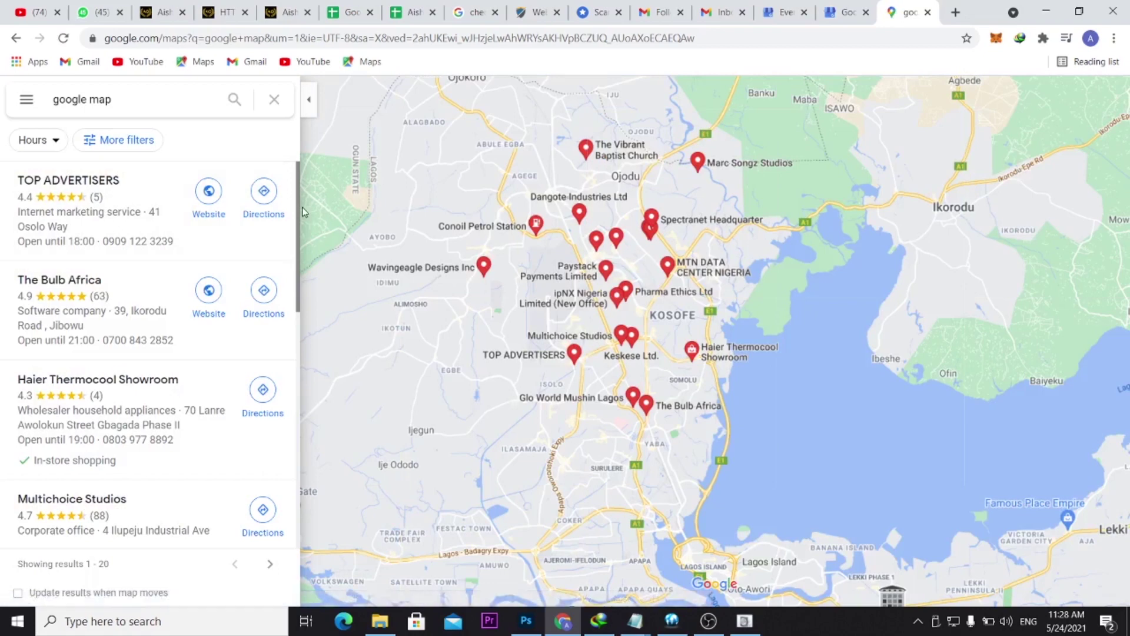
Search Maps for the jewelry store by name, open its place page, and select its full link.
scroll(303, 212, "up", 1)
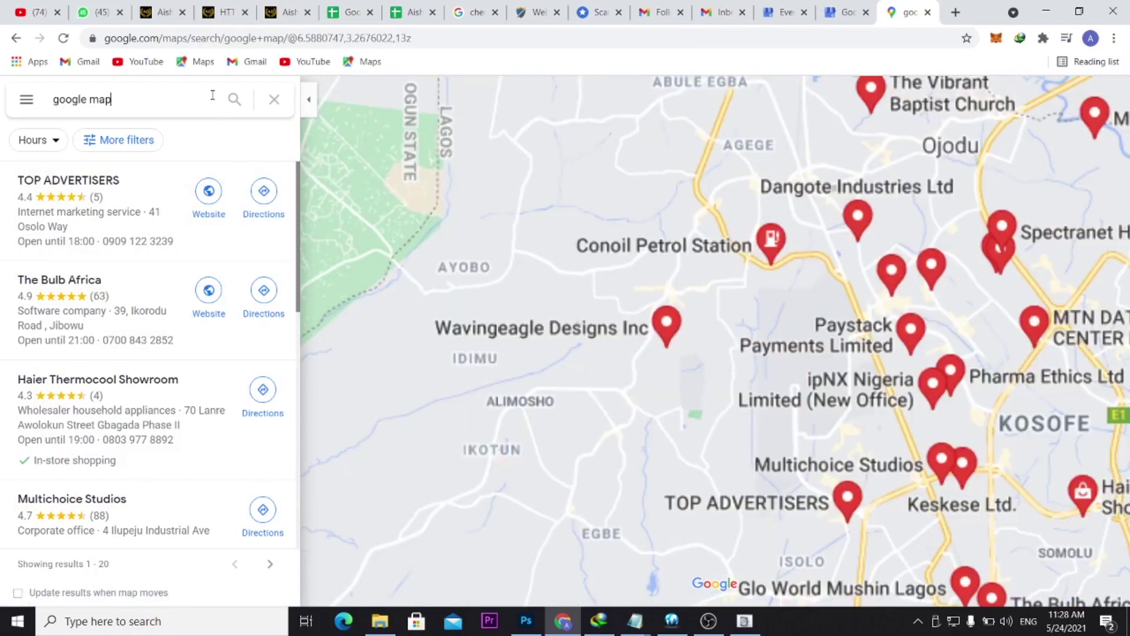
left_click_drag(189, 99, 44, 100)
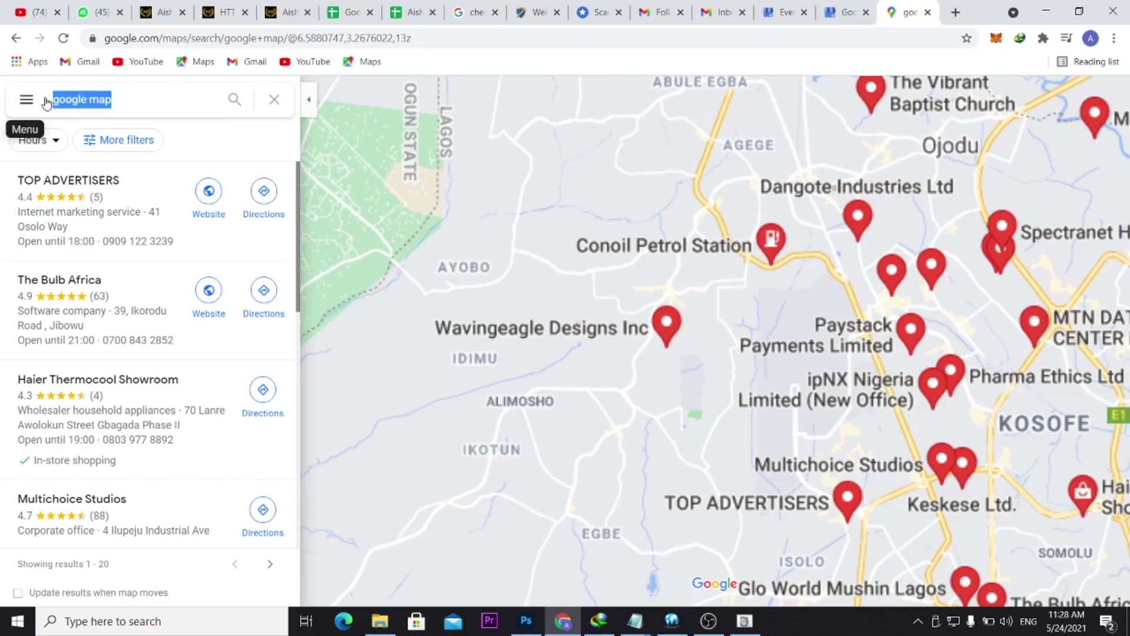
left_click(263, 106)
type("aisha ")
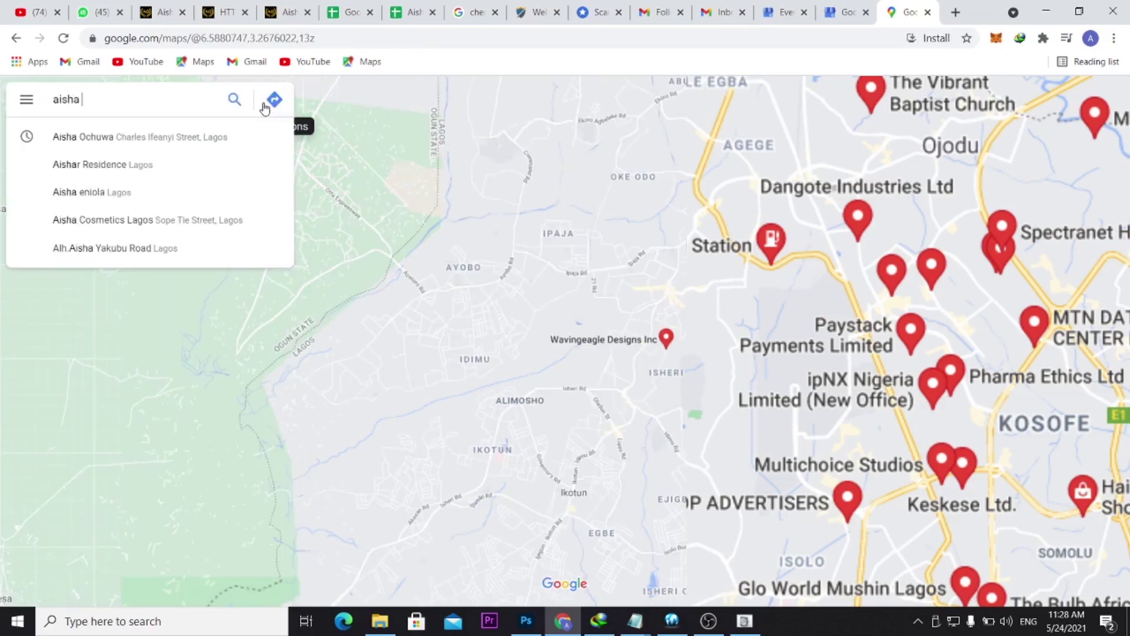
type("ochuwa")
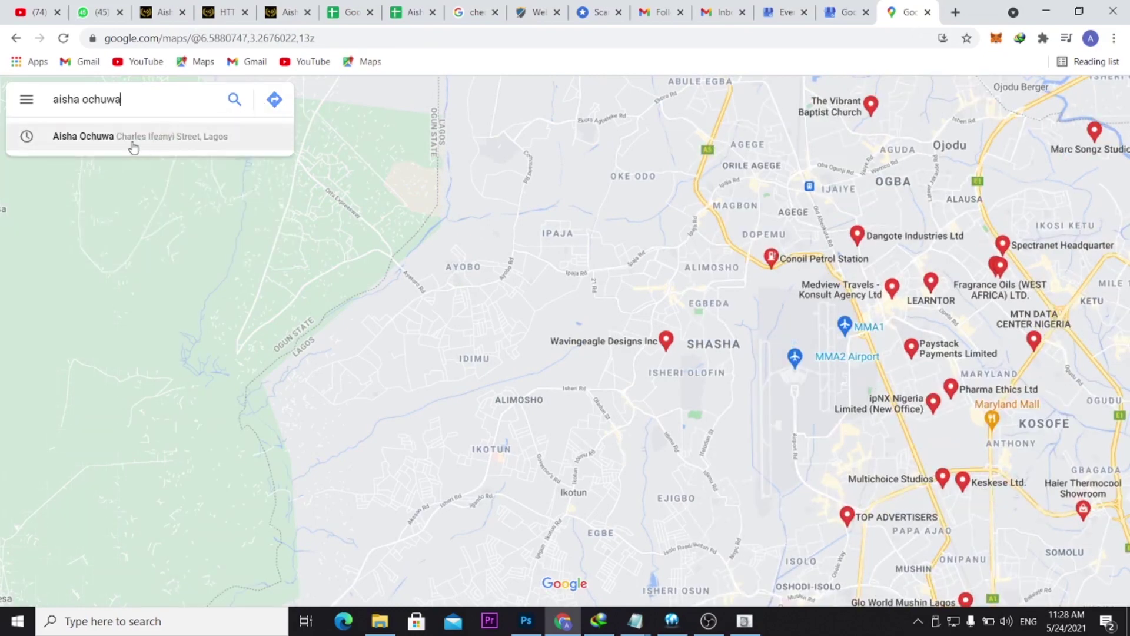
left_click(136, 137)
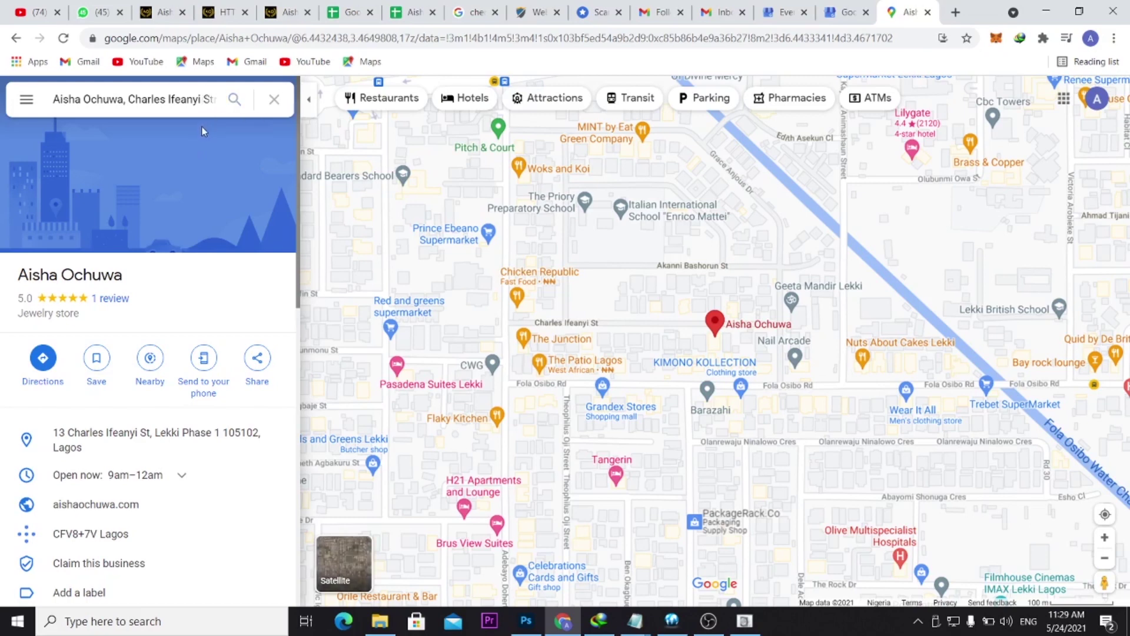
left_click(348, 43)
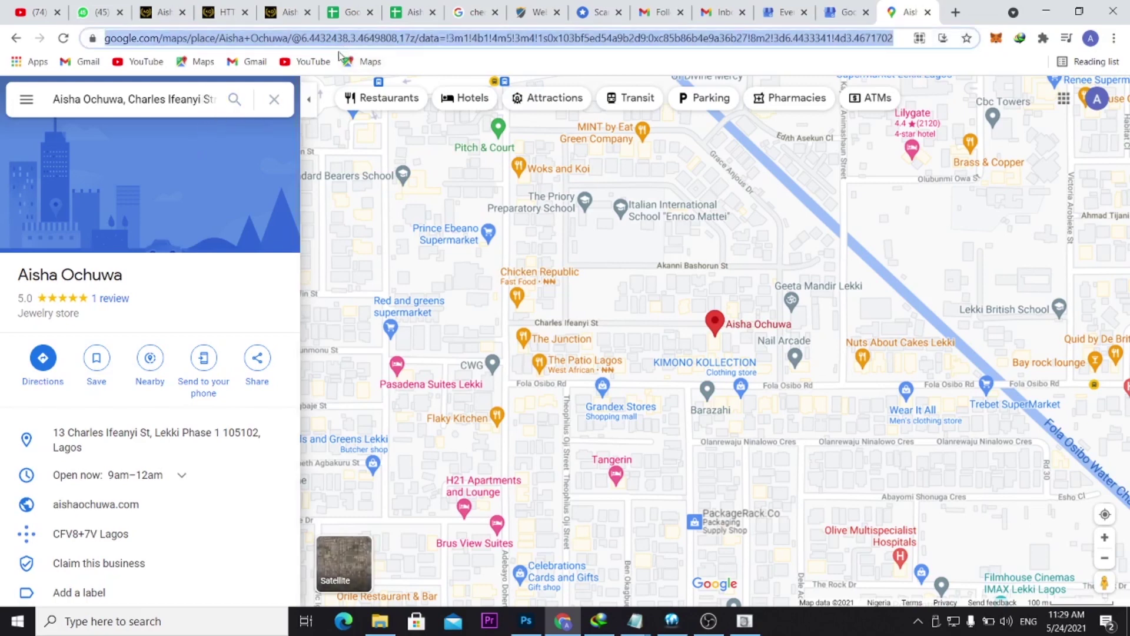
left_click(840, 21)
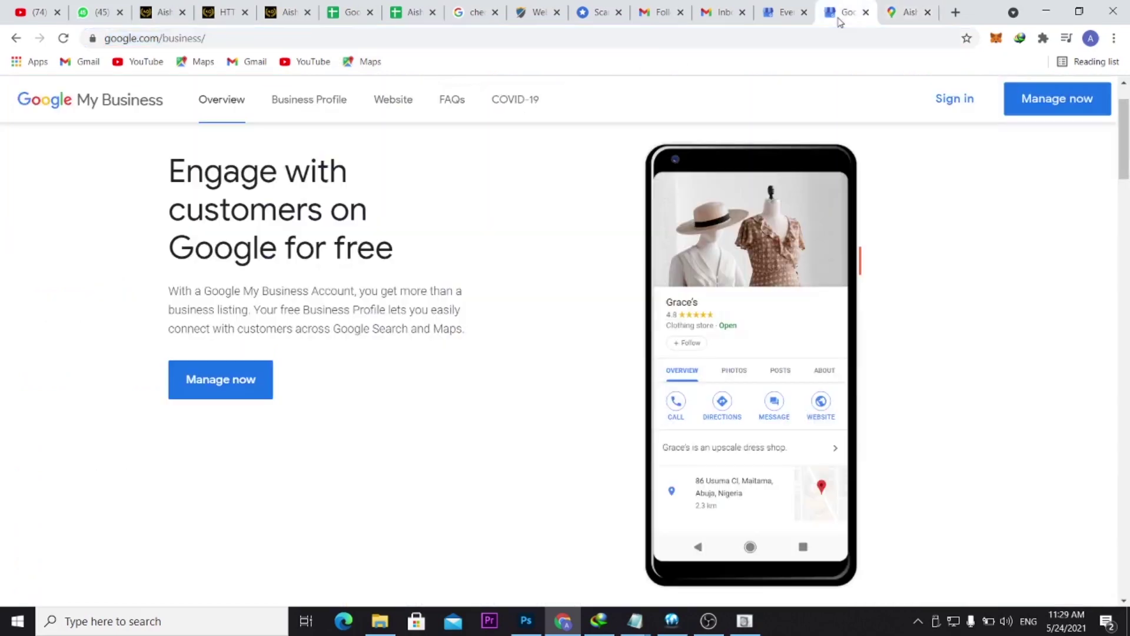
left_click(786, 17)
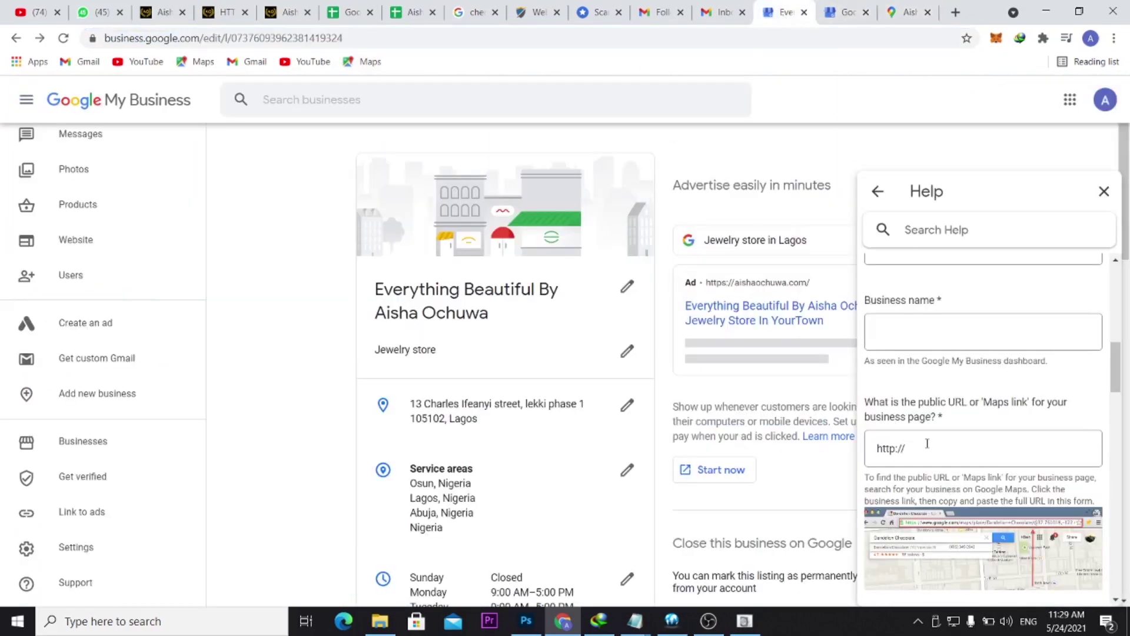
left_click(901, 449)
left_click_drag(922, 454, 855, 458)
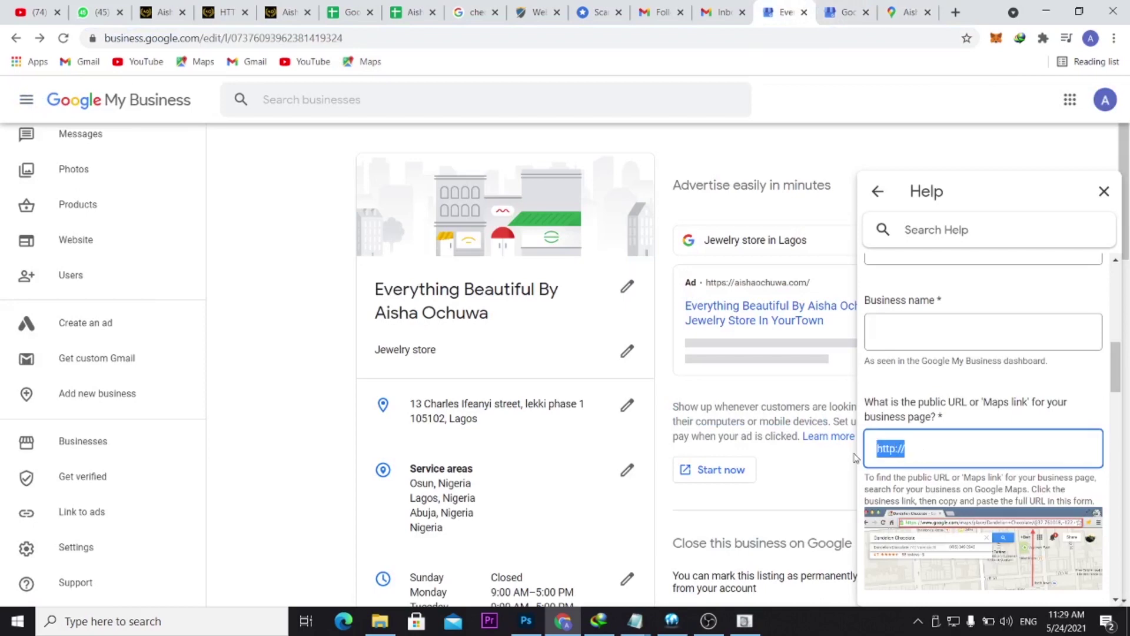
key("ctrl+v")
Open and close the 'What is your relationship to the business?' dropdown unanswered, then scroll to Submit.
scroll(947, 454, "down", 4)
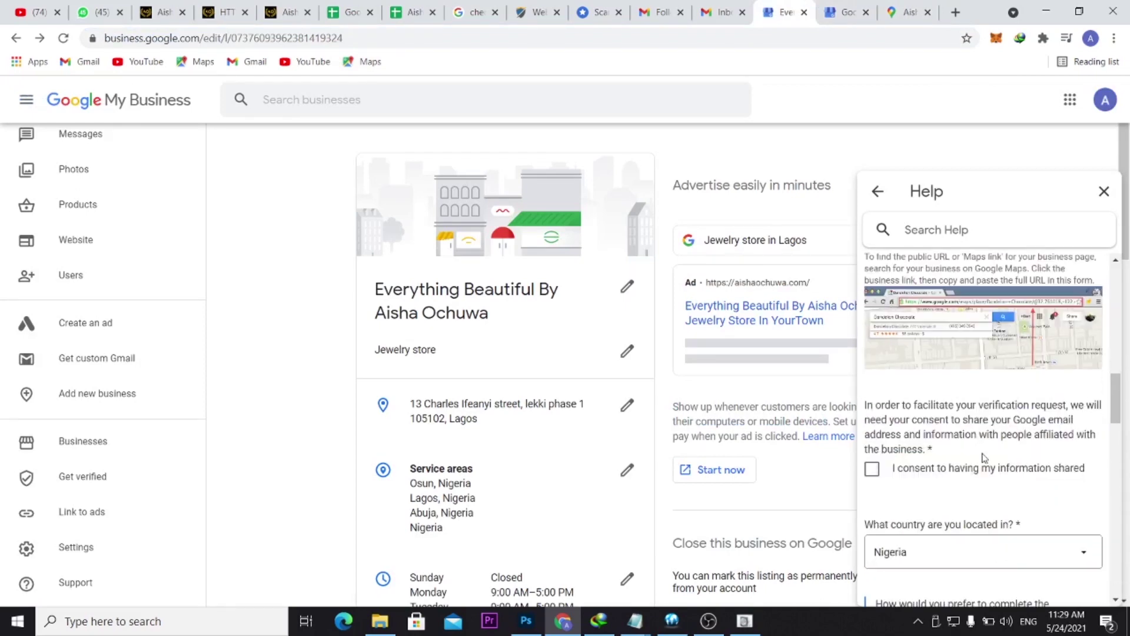
scroll(936, 474, "down", 3)
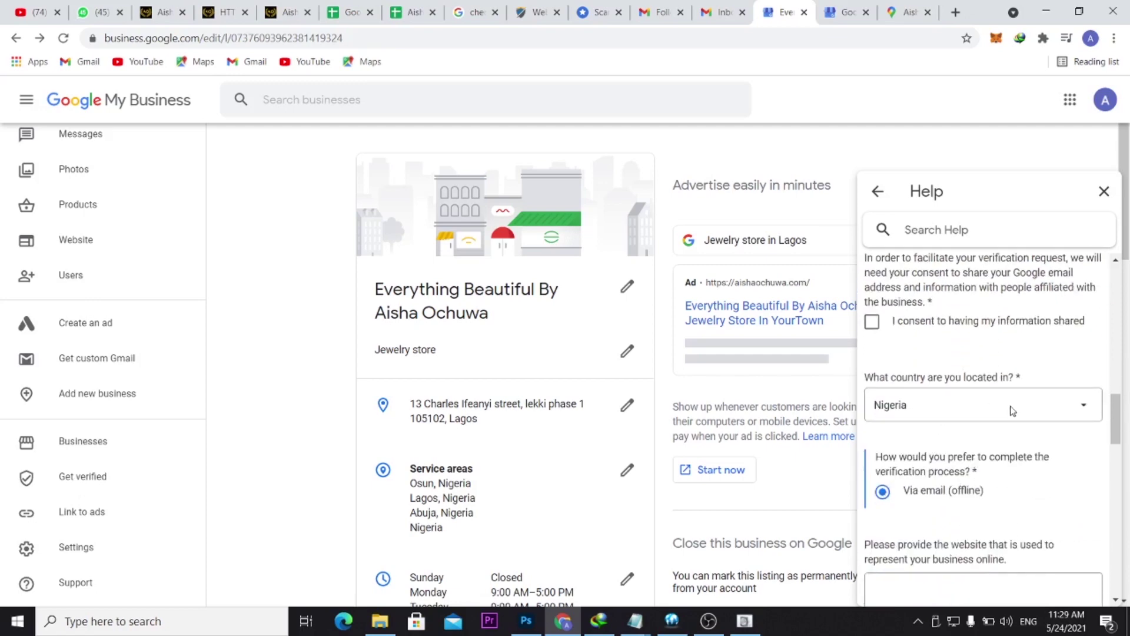
scroll(997, 411, "down", 1)
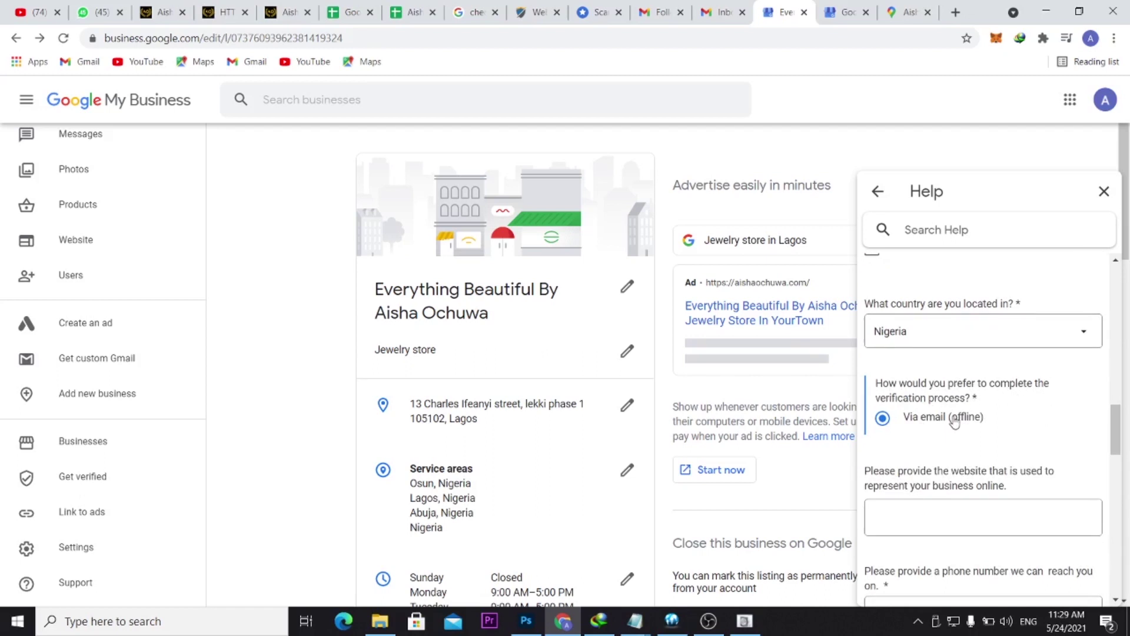
scroll(956, 419, "down", 1)
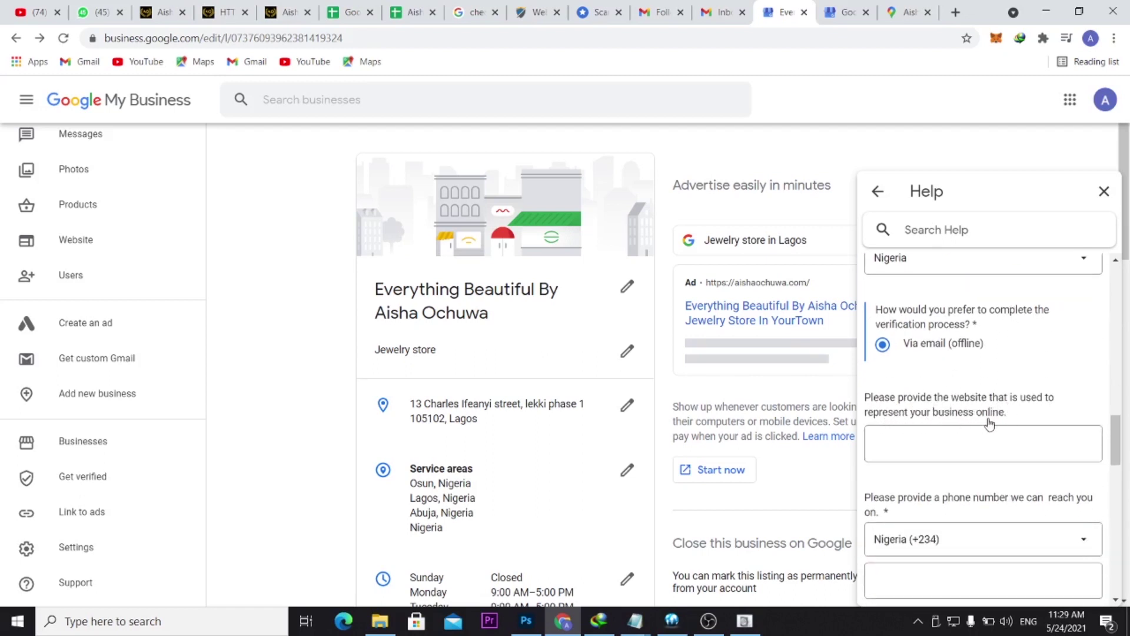
scroll(978, 423, "down", 1)
scroll(952, 409, "down", 2)
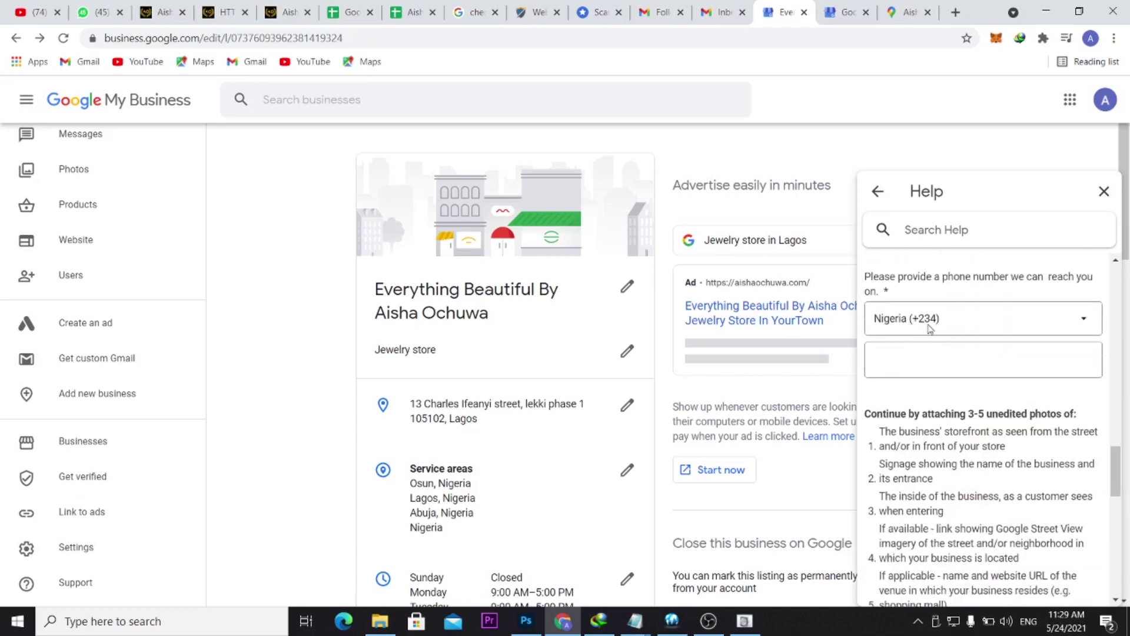
scroll(911, 377, "down", 5)
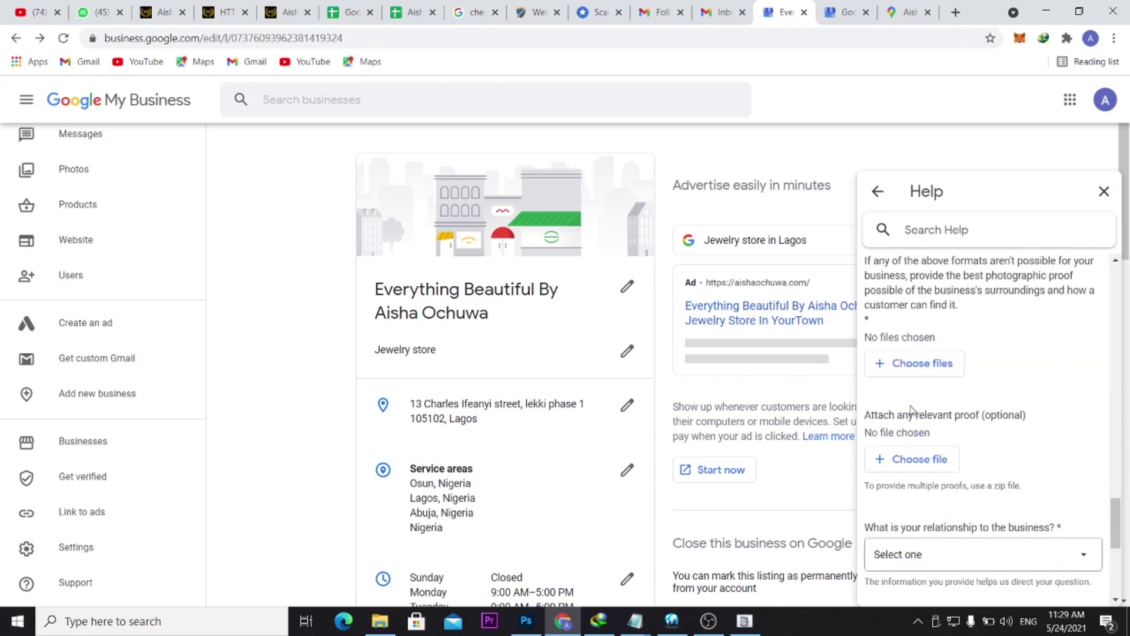
scroll(888, 419, "up", 4)
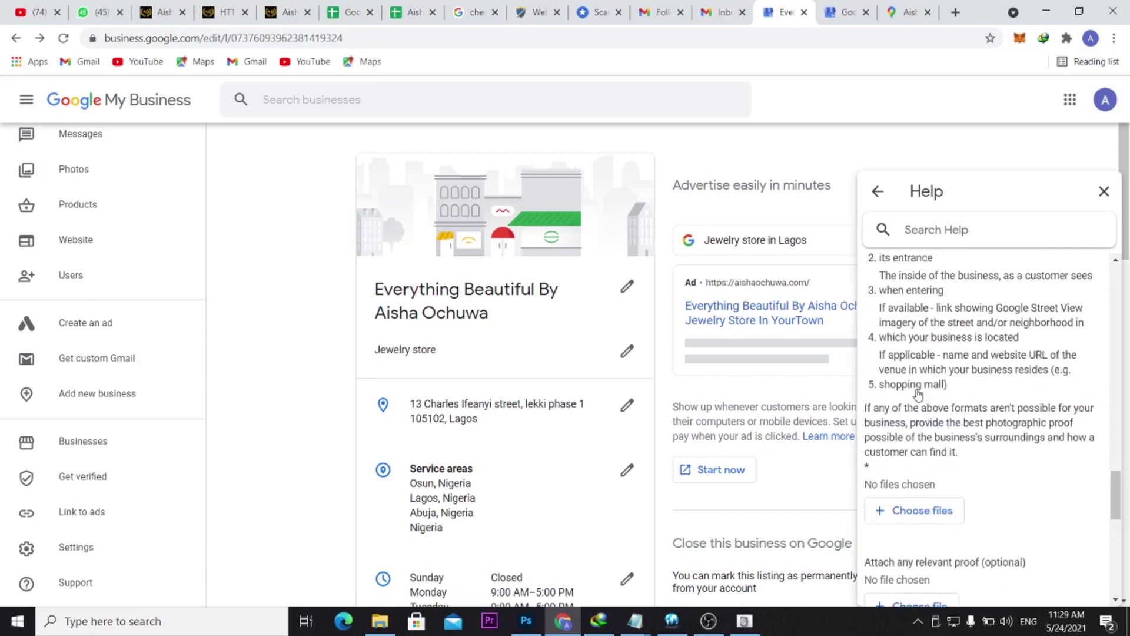
scroll(888, 419, "up", 1)
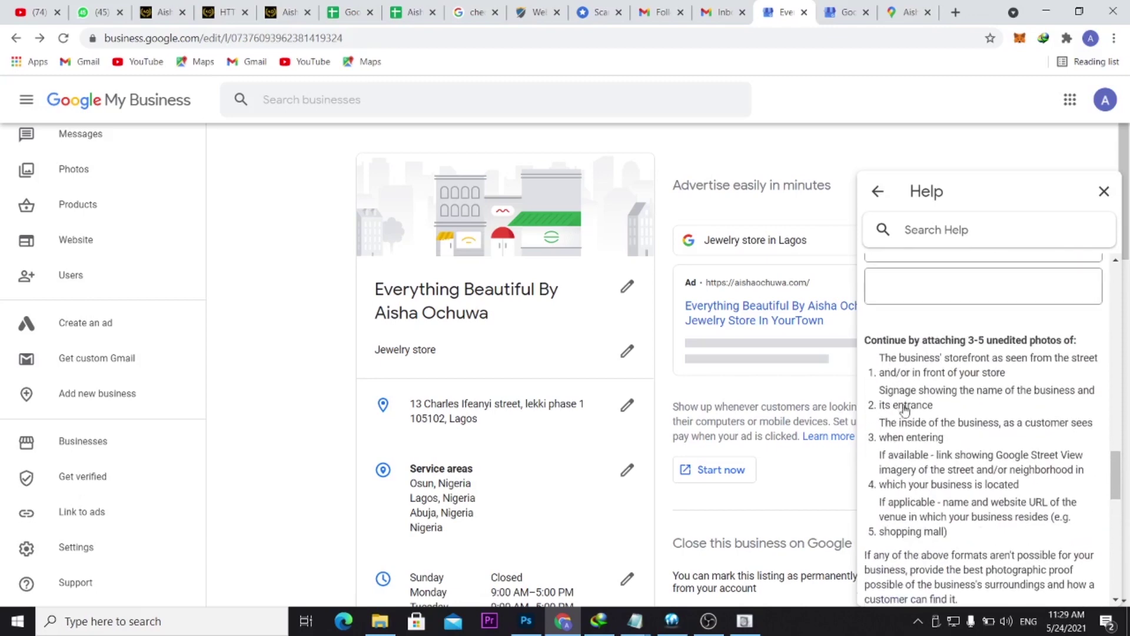
scroll(959, 363, "down", 3)
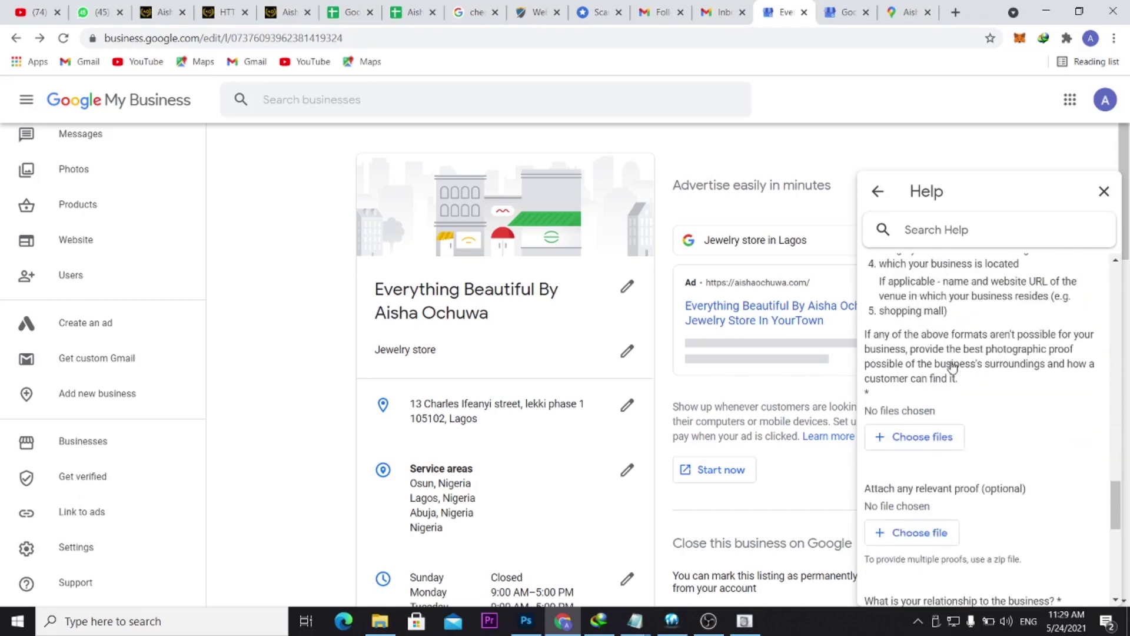
scroll(949, 366, "up", 2)
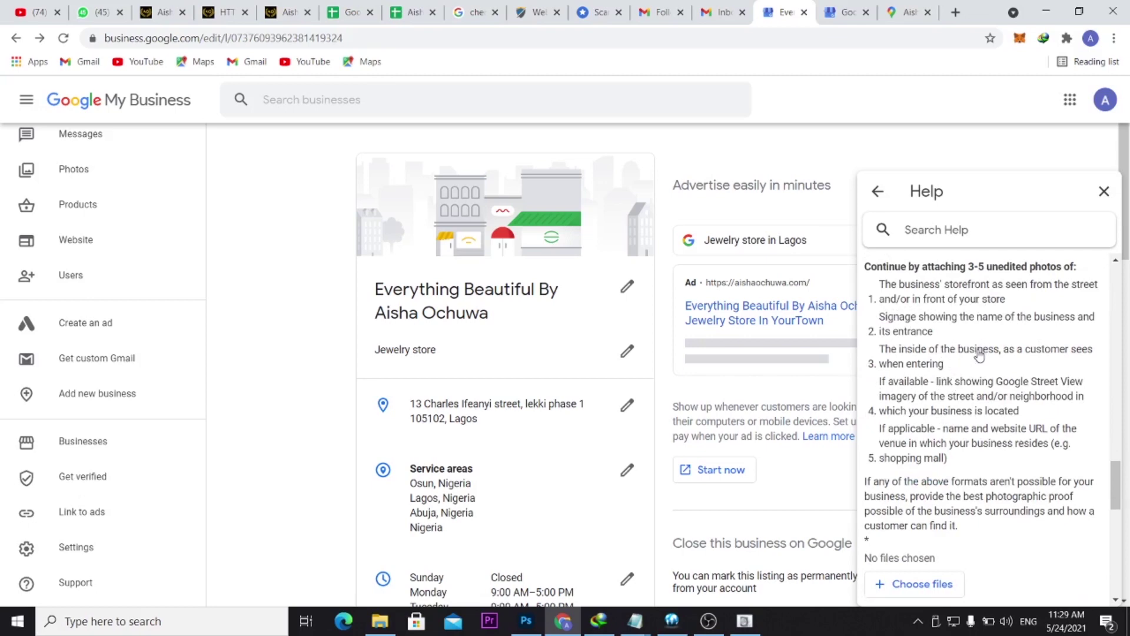
scroll(977, 356, "down", 5)
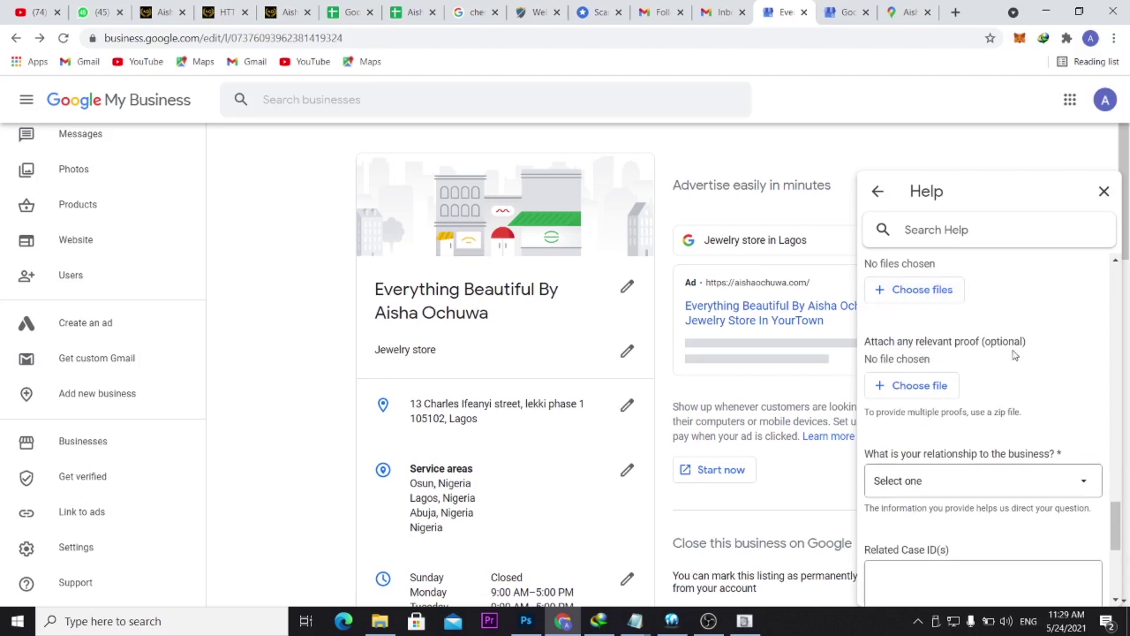
scroll(972, 398, "down", 1)
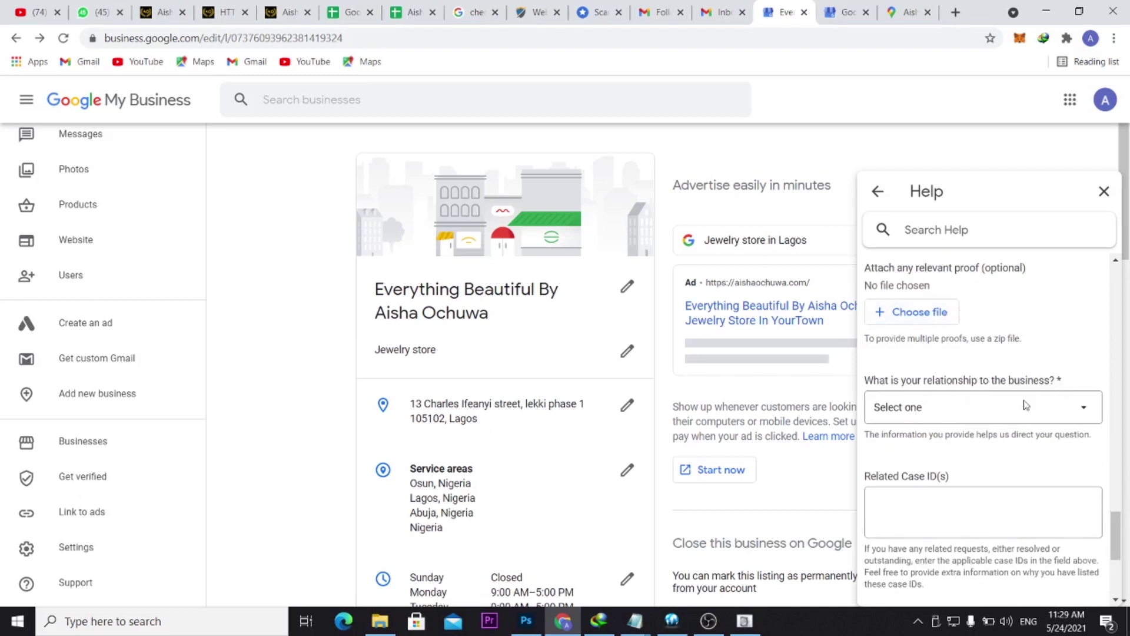
left_click(1008, 411)
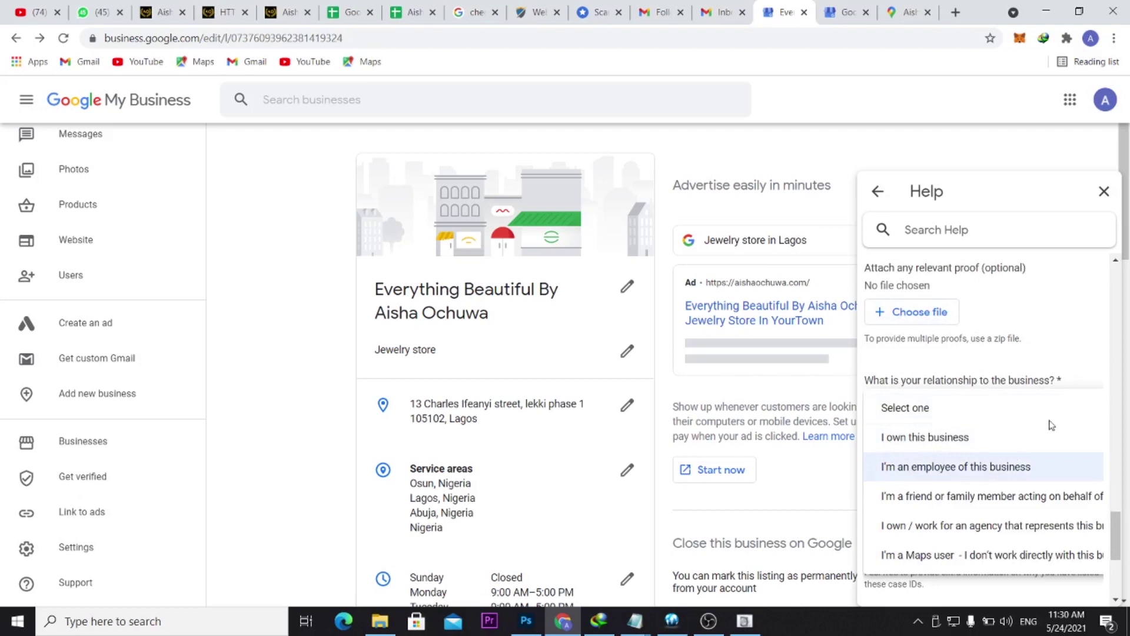
left_click(1089, 340)
left_click(995, 411)
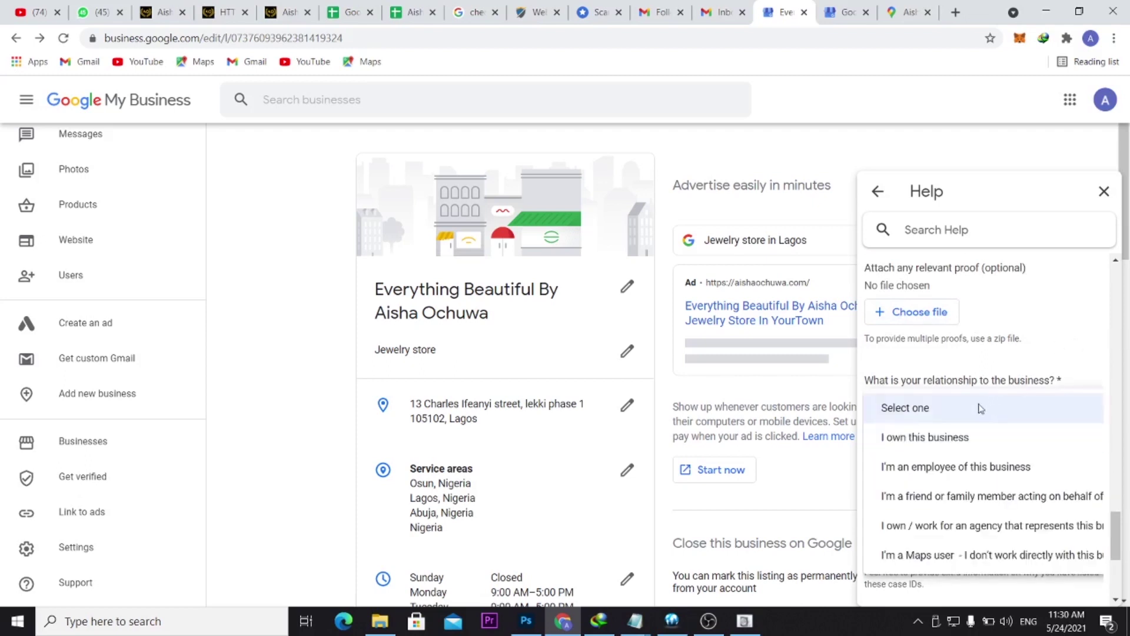
left_click(1069, 320)
scroll(989, 429, "down", 3)
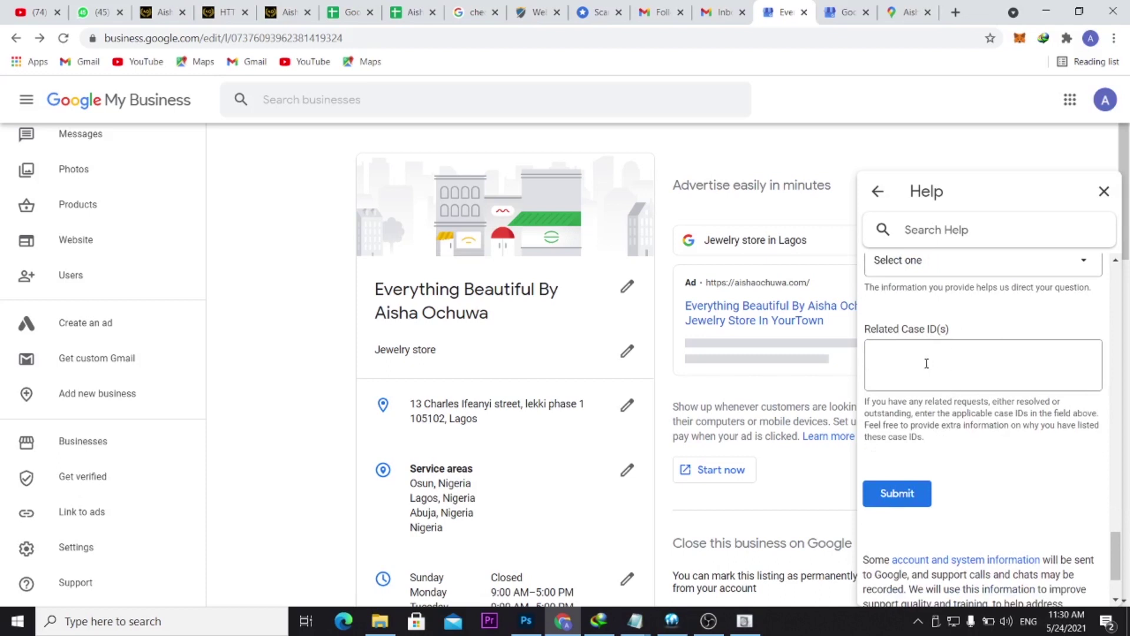
scroll(942, 389, "down", 1)
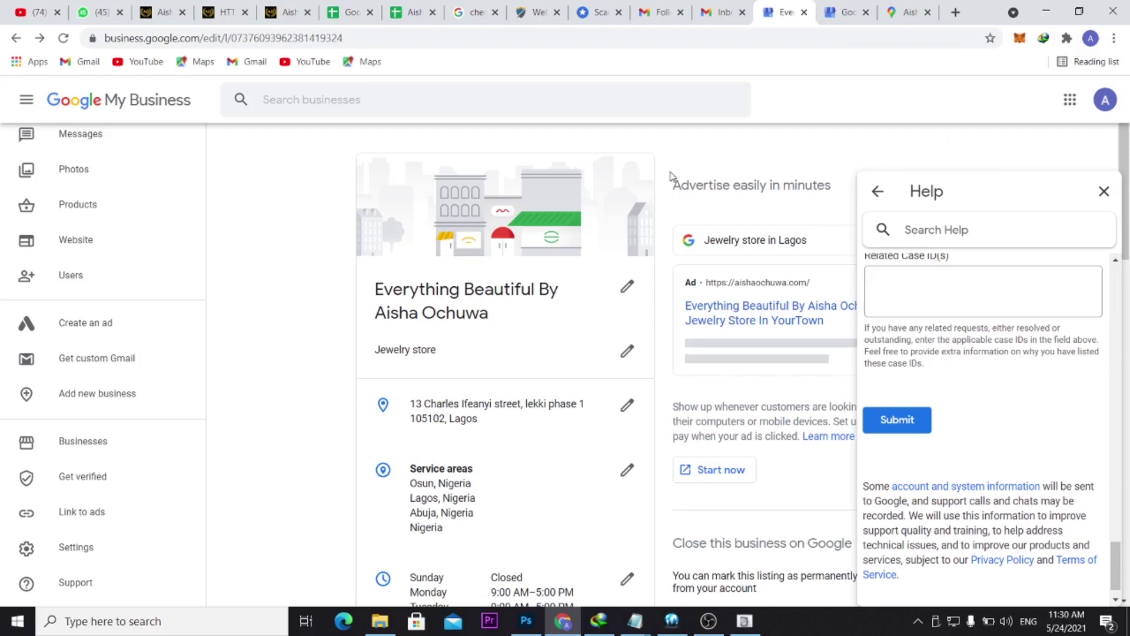
scroll(630, 465, "down", 1)
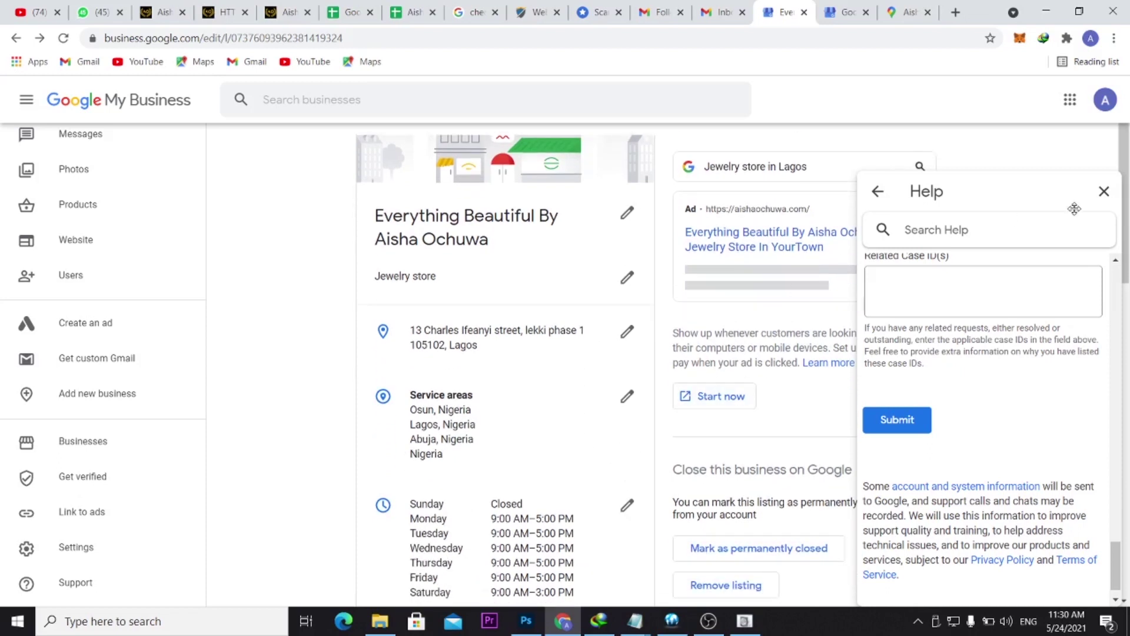
Close the help form, delete Nigeria from the Service areas list, and apply the change.
left_click(1103, 192)
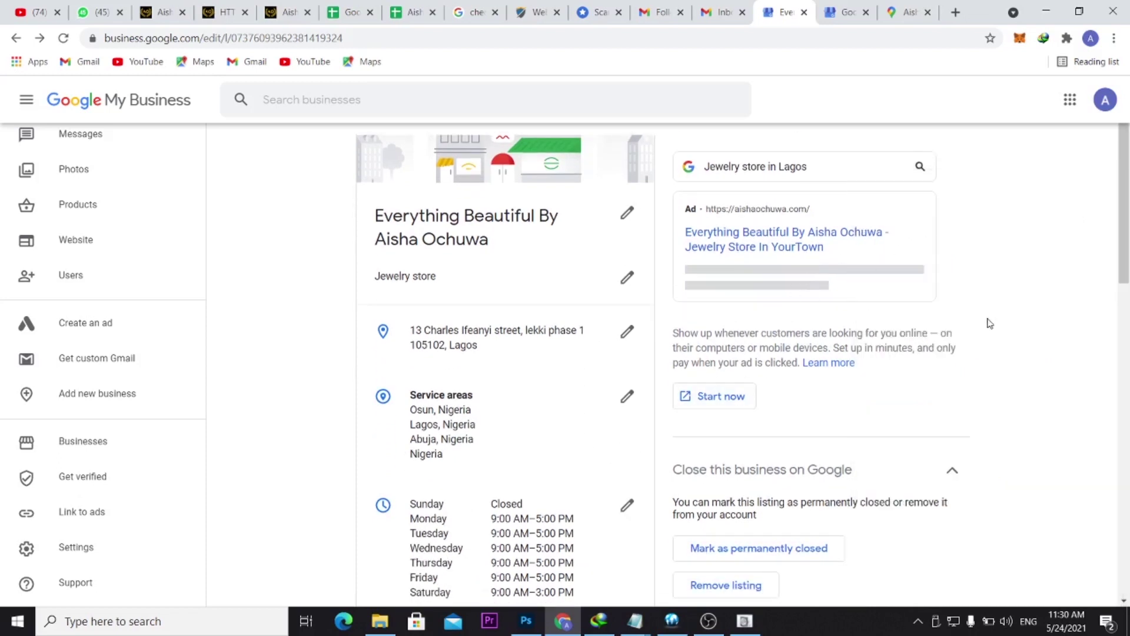
left_click(627, 401)
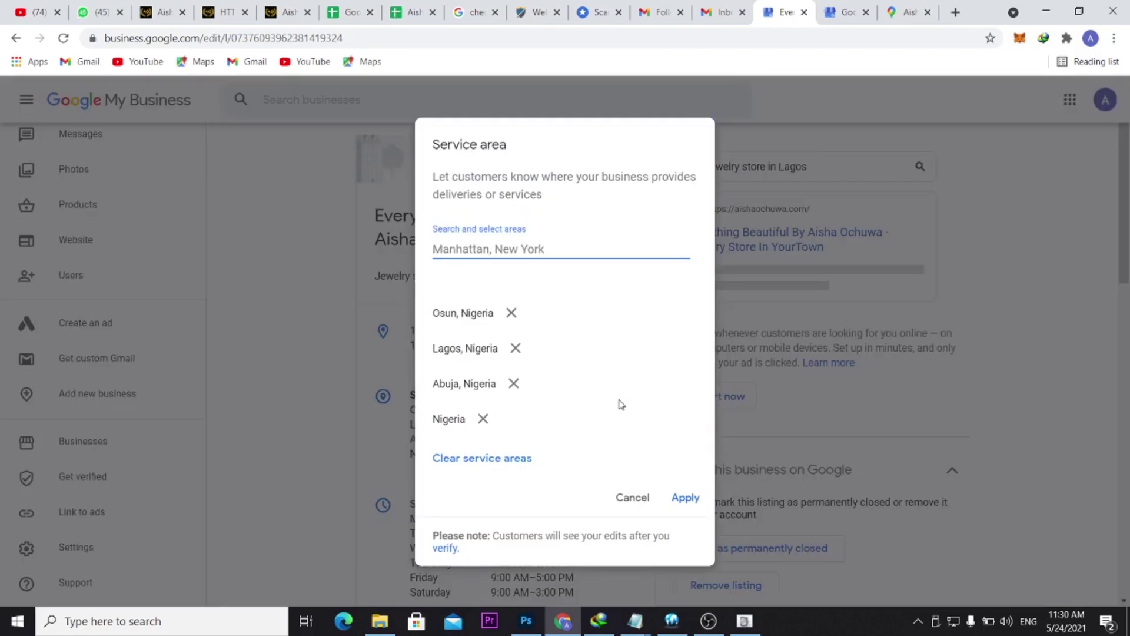
left_click(483, 420)
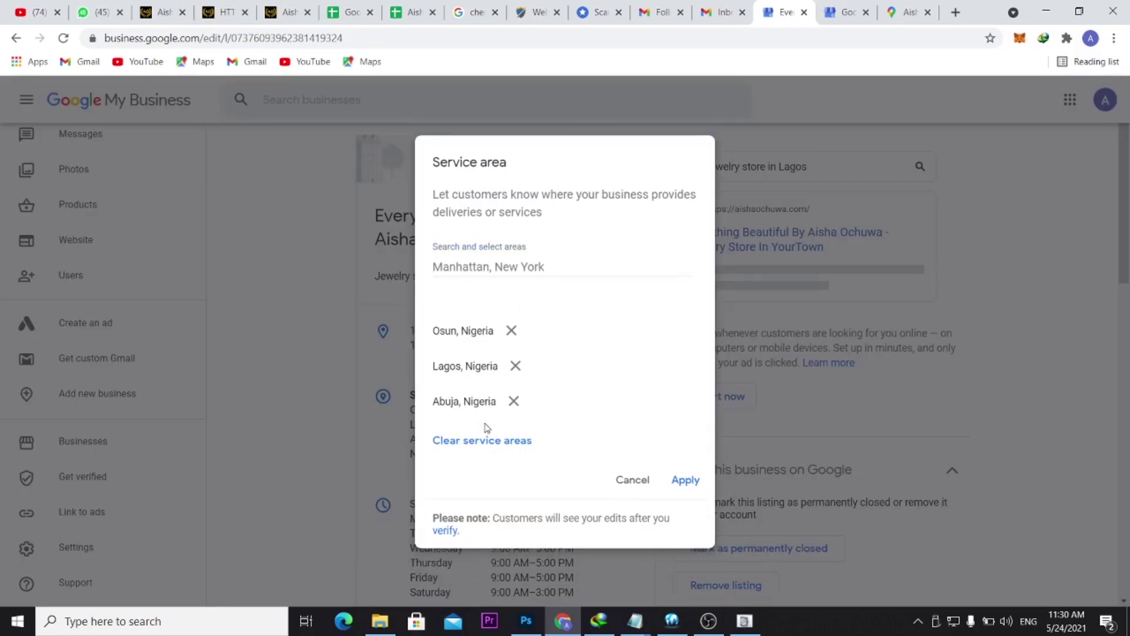
left_click(685, 480)
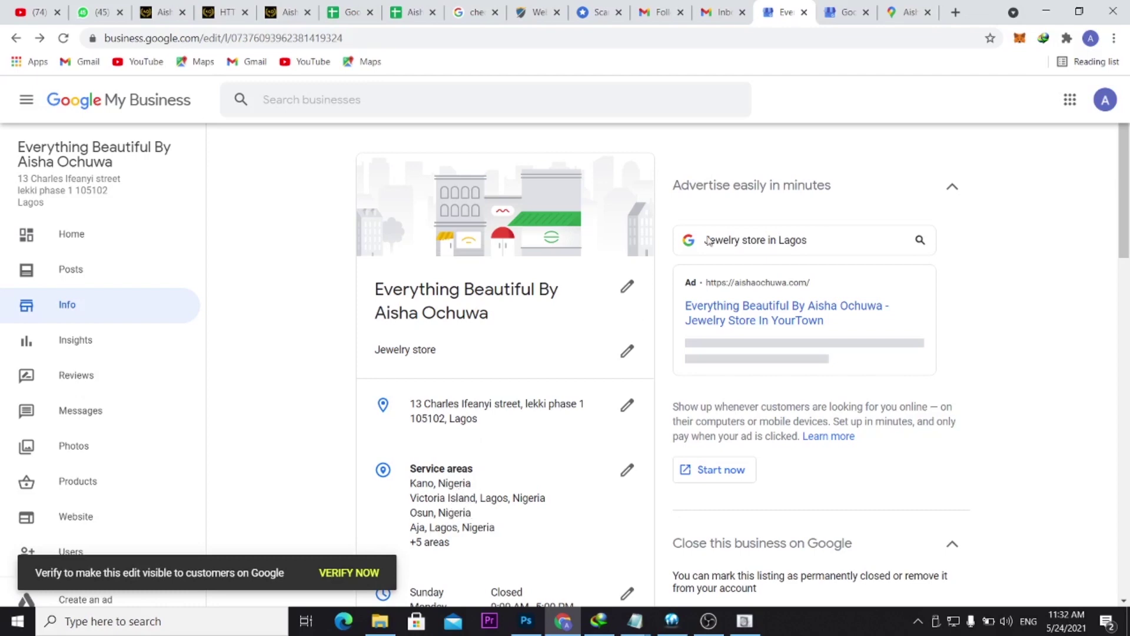
Send support a reply: 'Thank you for your support, i have made the requested changes and removed Nigeria…'.
left_click(659, 13)
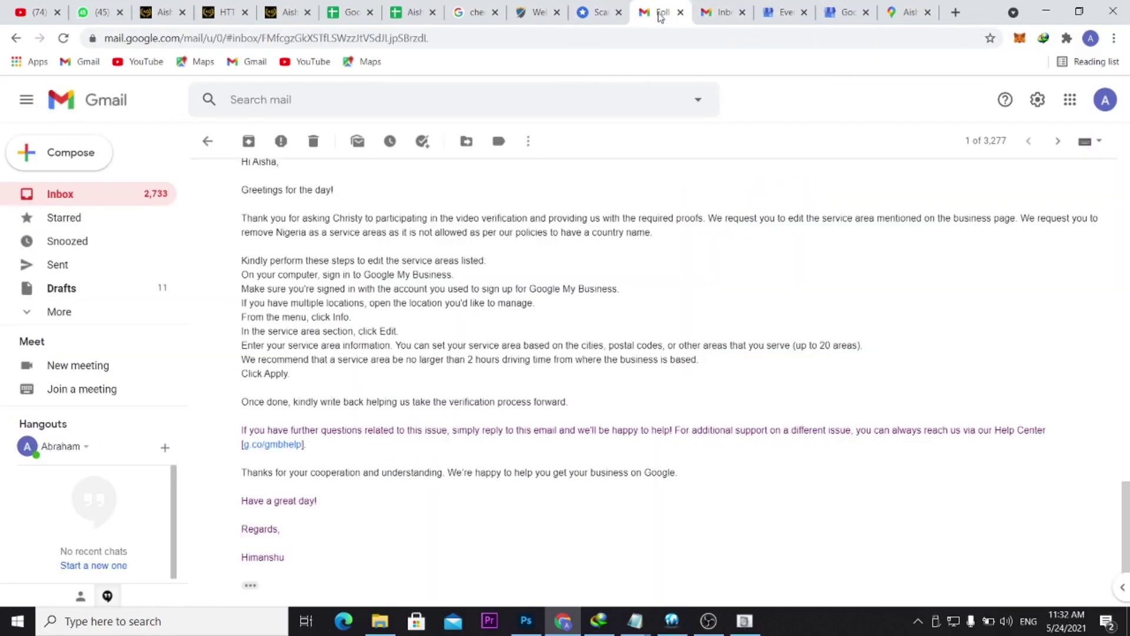
scroll(482, 380, "down", 3)
scroll(323, 406, "up", 3)
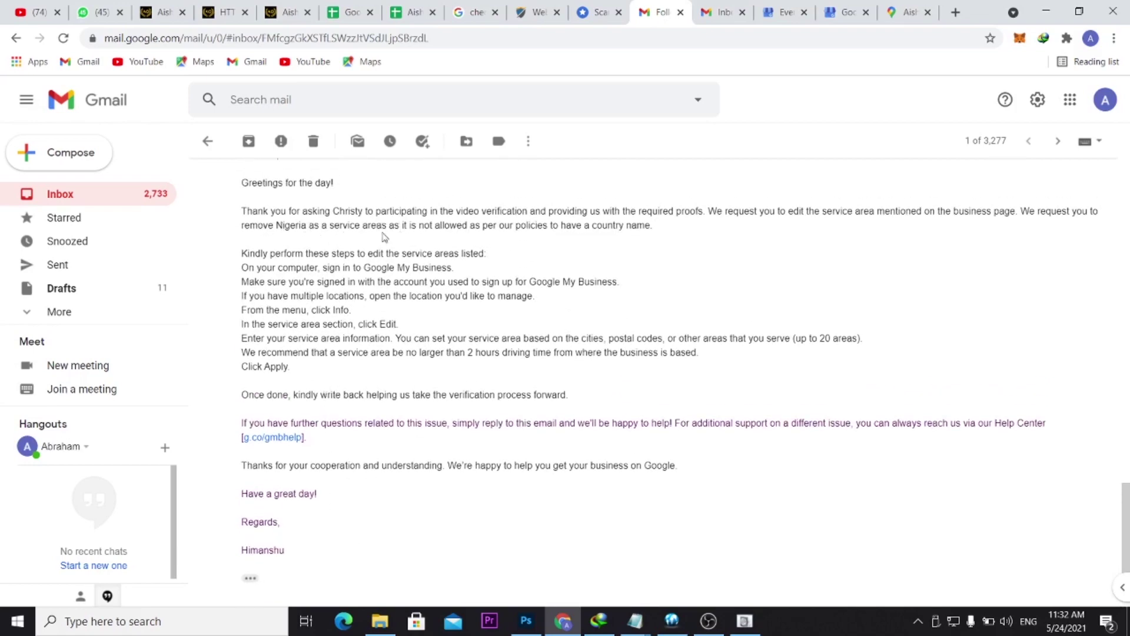
scroll(419, 341, "down", 3)
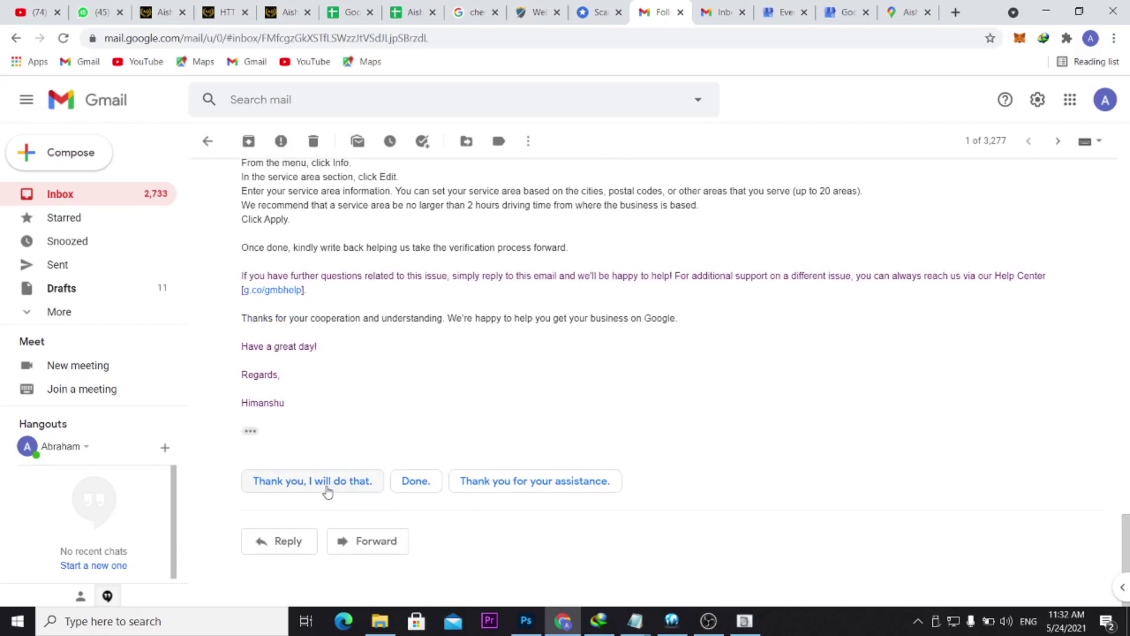
left_click(282, 541)
type("Thank you for your support, i have made the requested changes and removed Nigeria as a service area.")
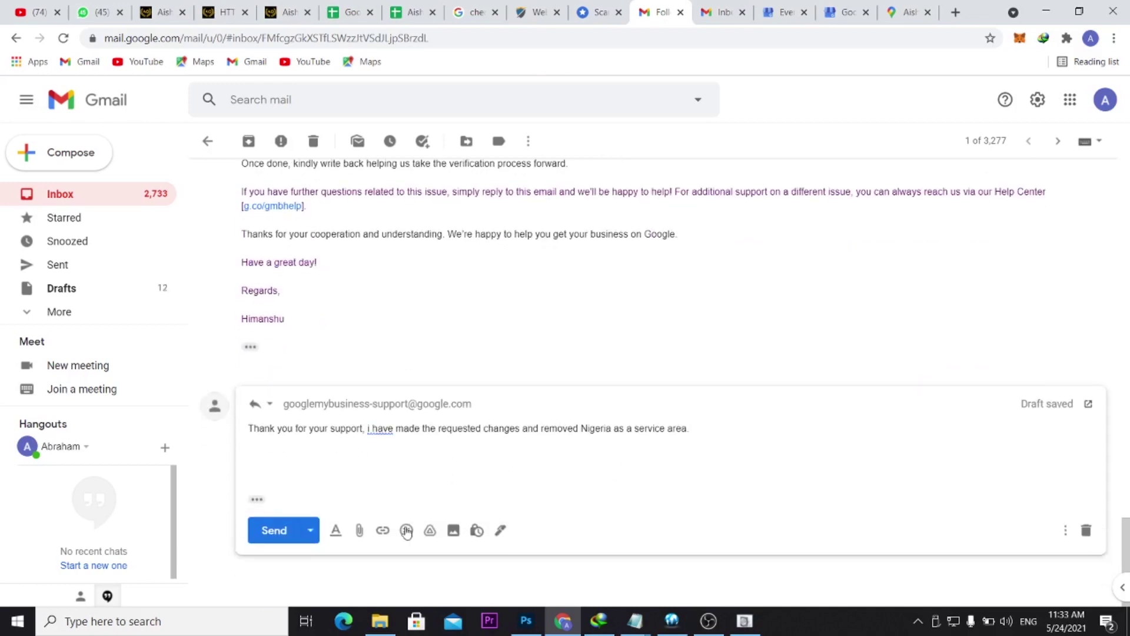
left_click(280, 533)
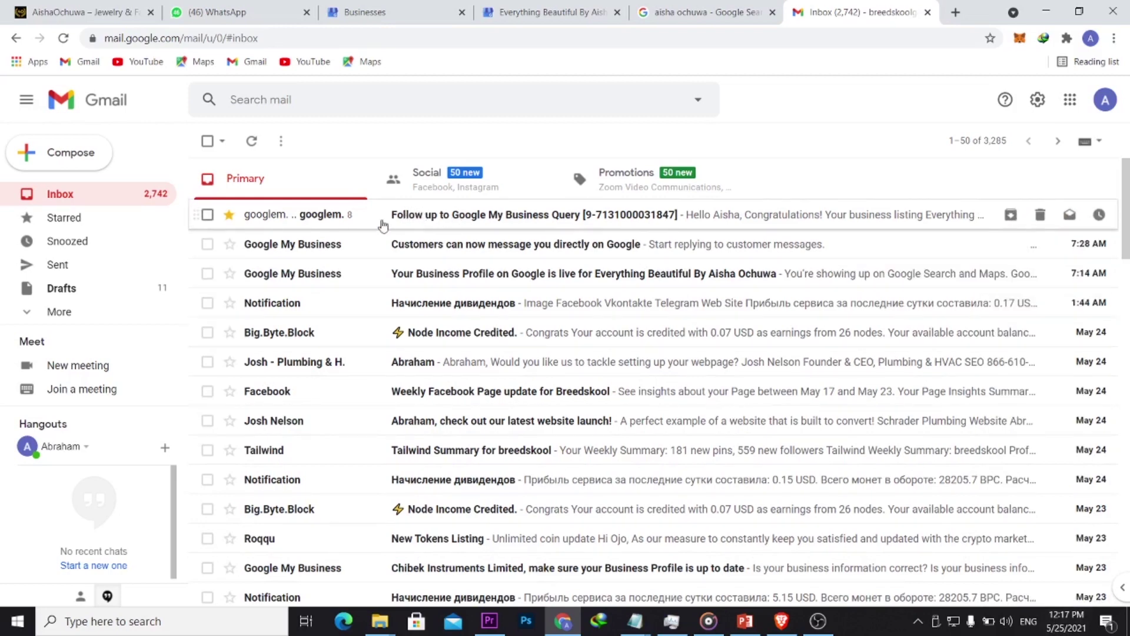
Open the 'Follow up to Google My Business Query' email and read support's latest message.
left_click(495, 219)
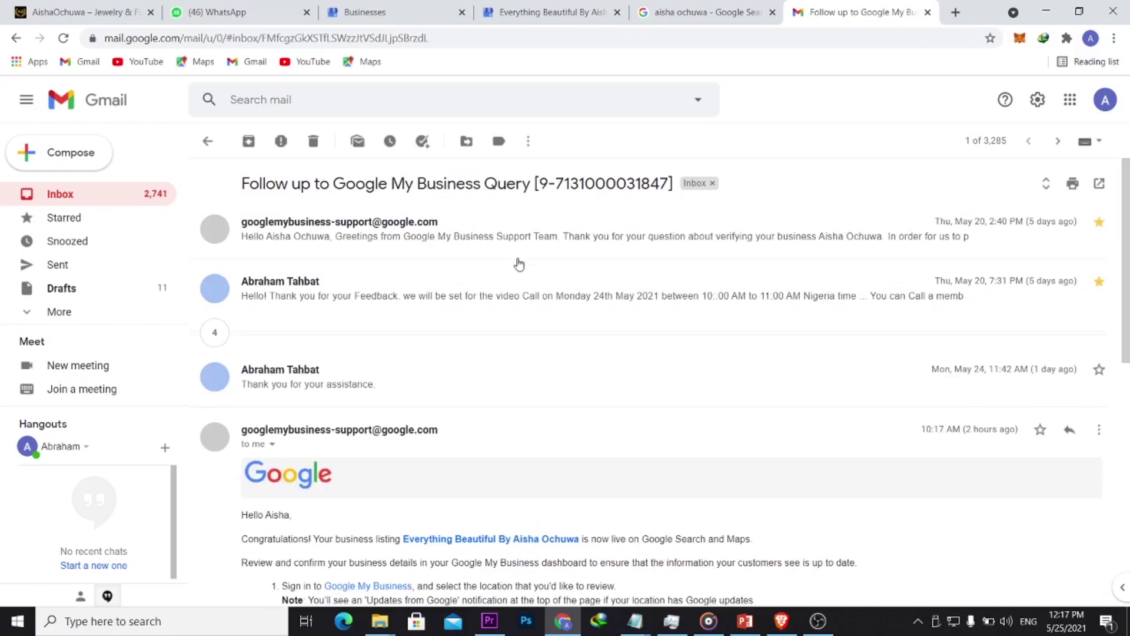
scroll(387, 377, "down", 10)
scroll(387, 377, "up", 3)
scroll(371, 380, "up", 1)
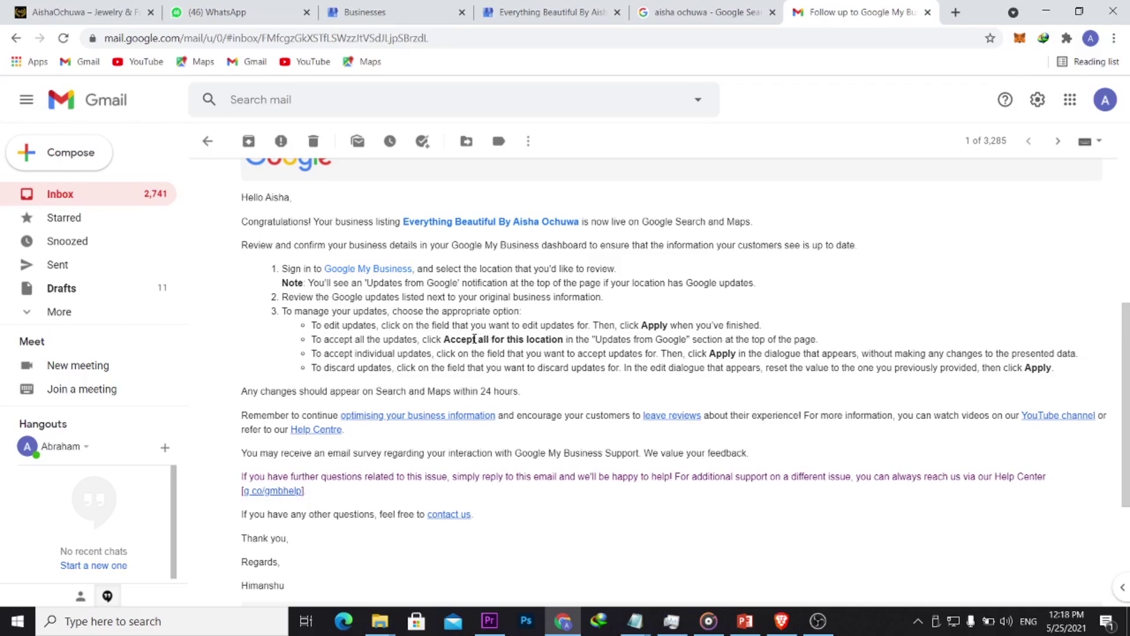
scroll(473, 338, "up", 3)
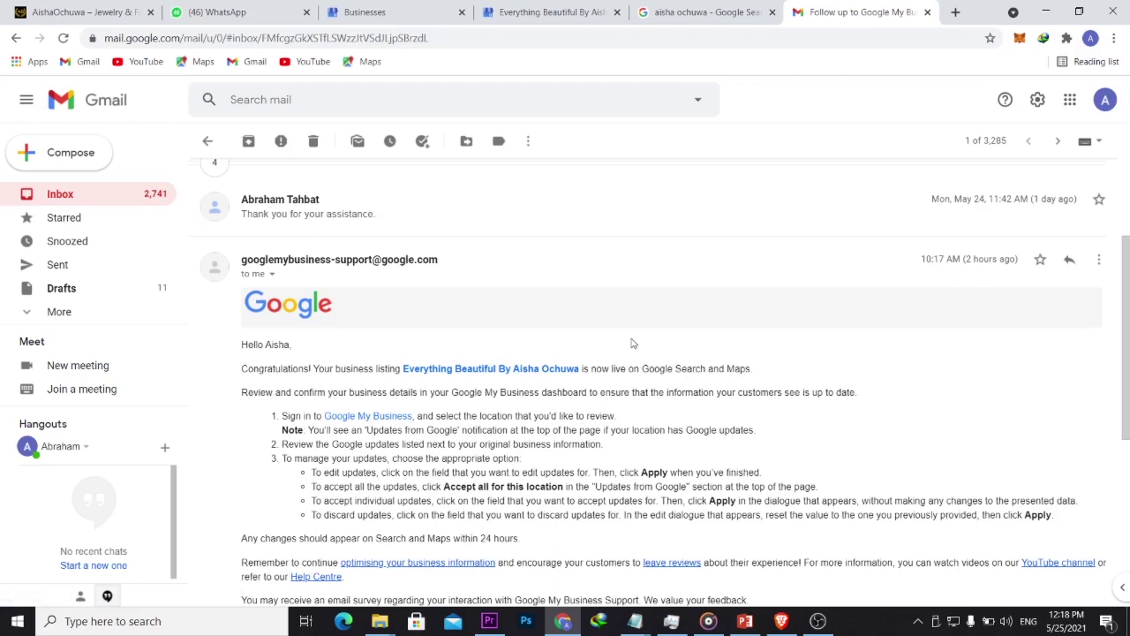
Scroll the Businesses list to check the jewelry store's listing status among the eight businesses.
left_click(369, 12)
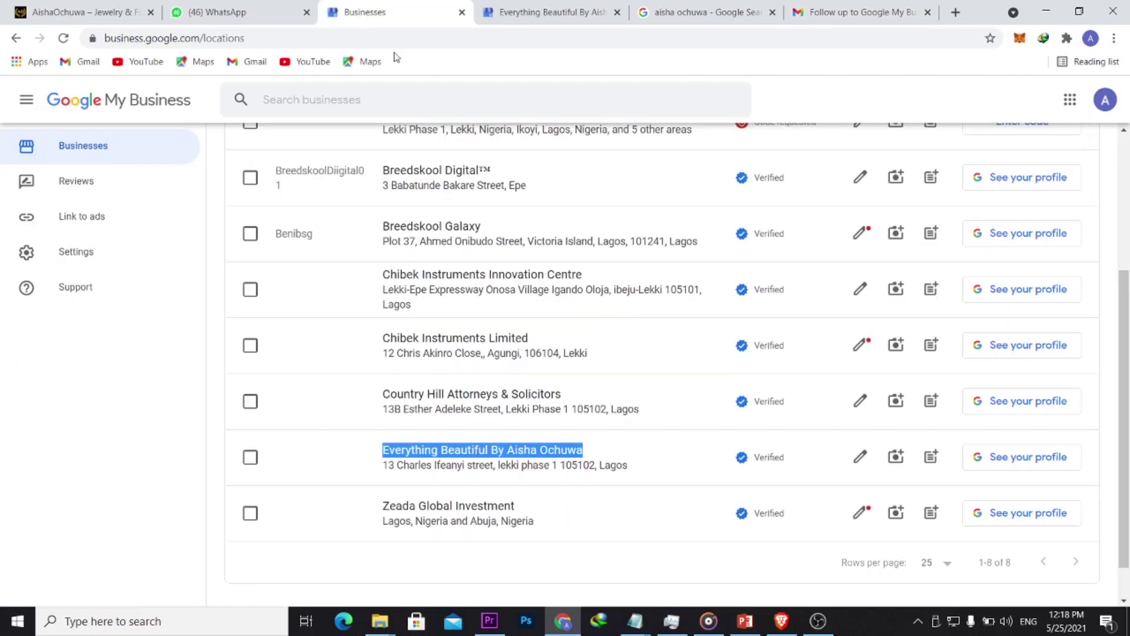
scroll(387, 203, "up", 1)
scroll(546, 212, "down", 2)
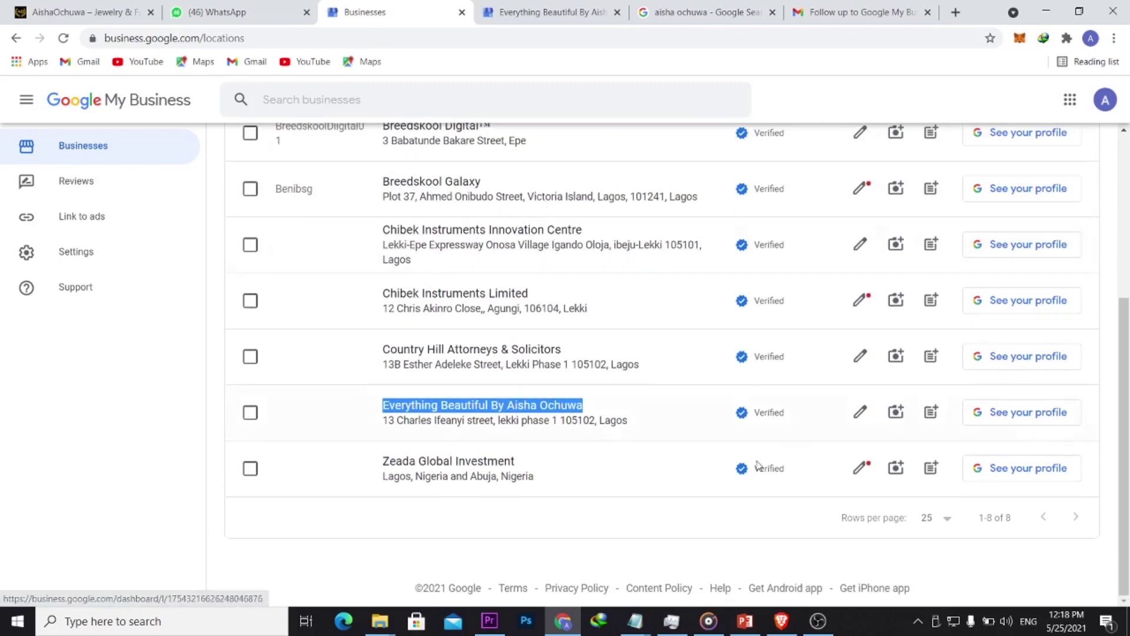
left_click(195, 414)
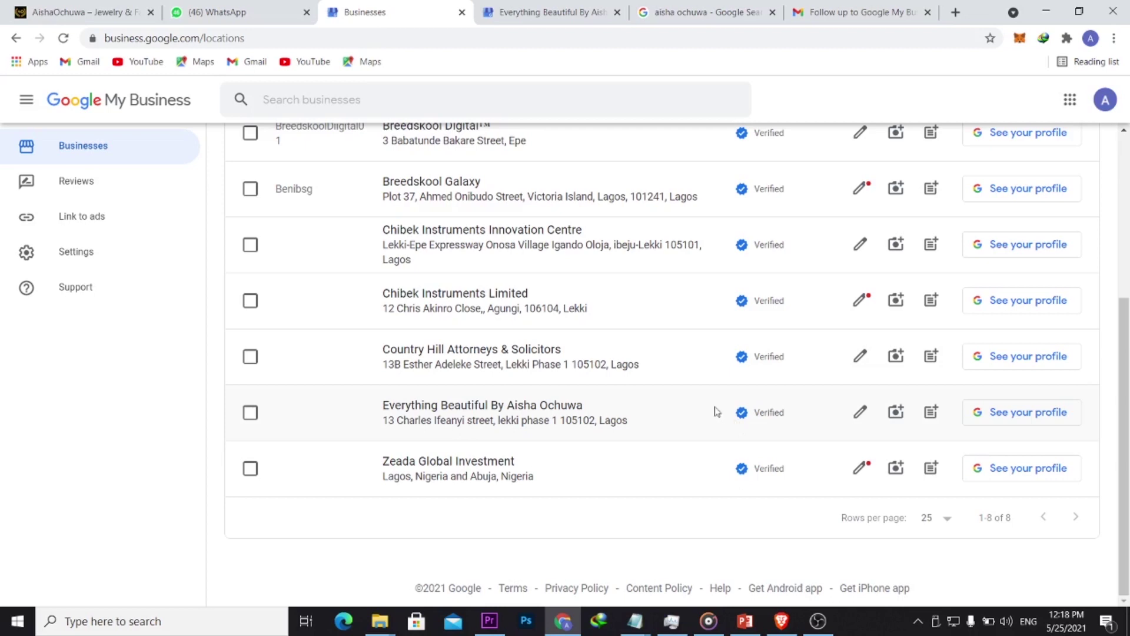
scroll(411, 255, "up", 1)
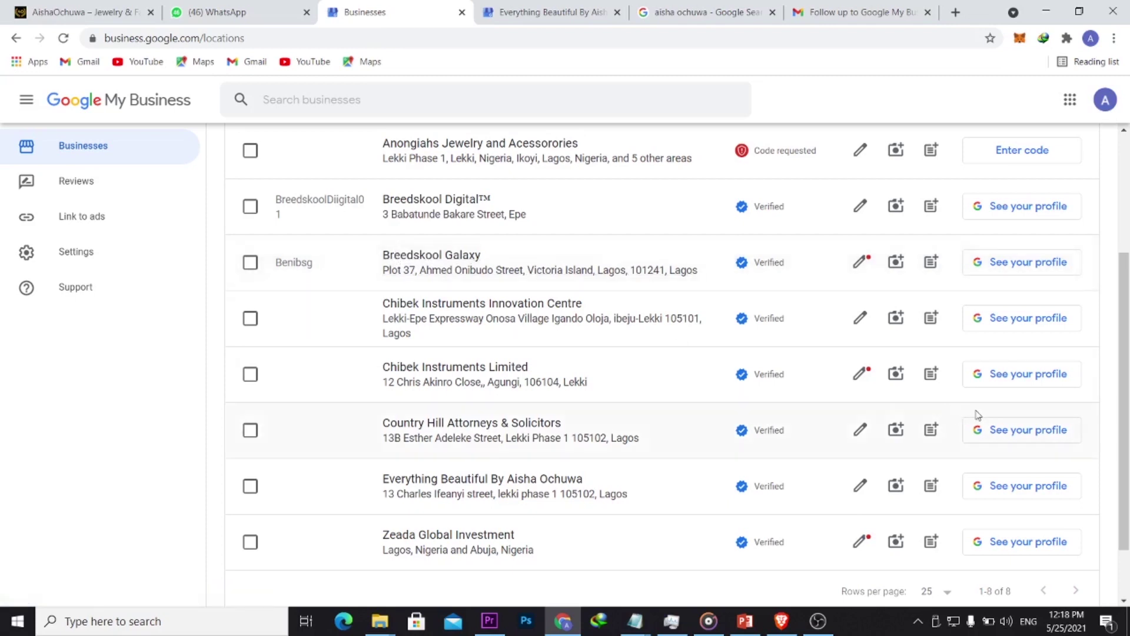
left_click_drag(1126, 415, 1126, 398)
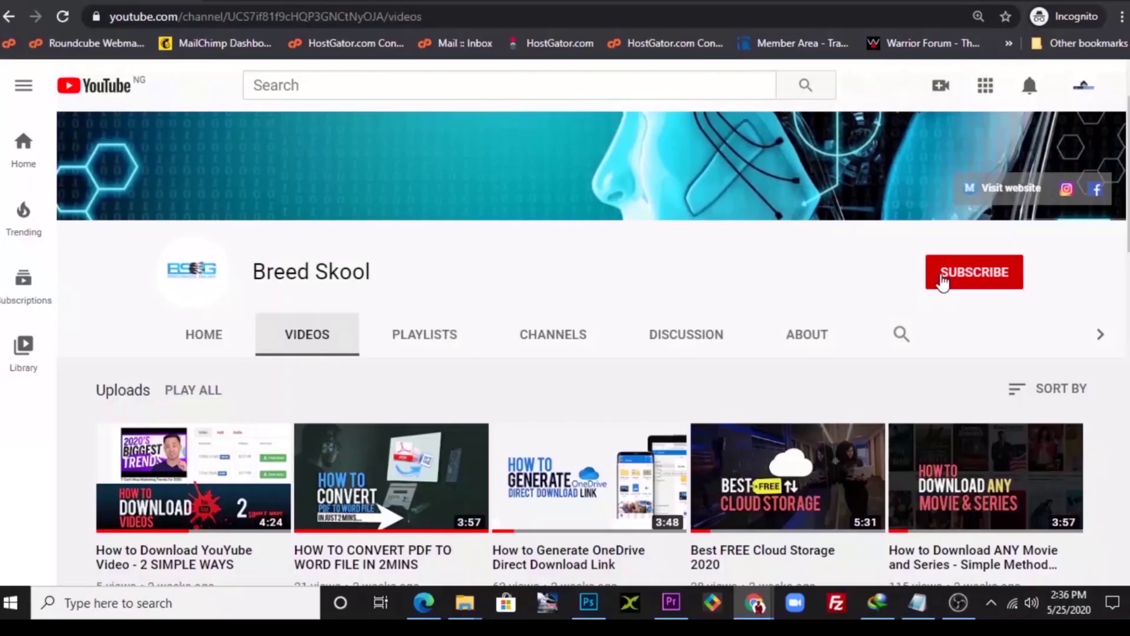
Subscribe to Breed Skool and set its notification bell to All.
left_click(943, 277)
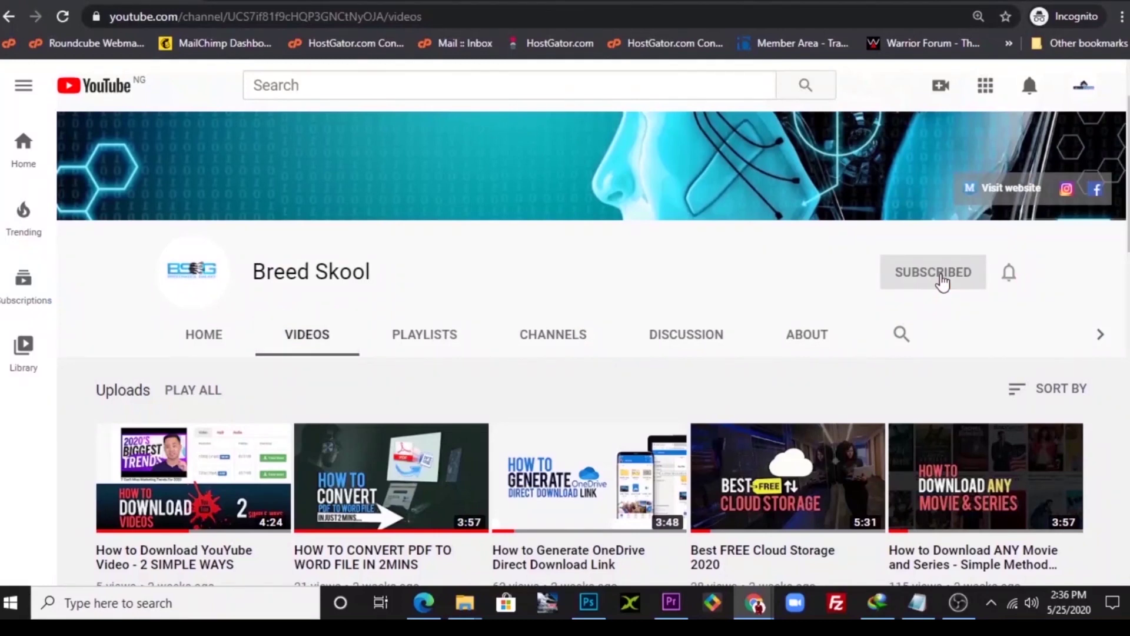
left_click(1007, 278)
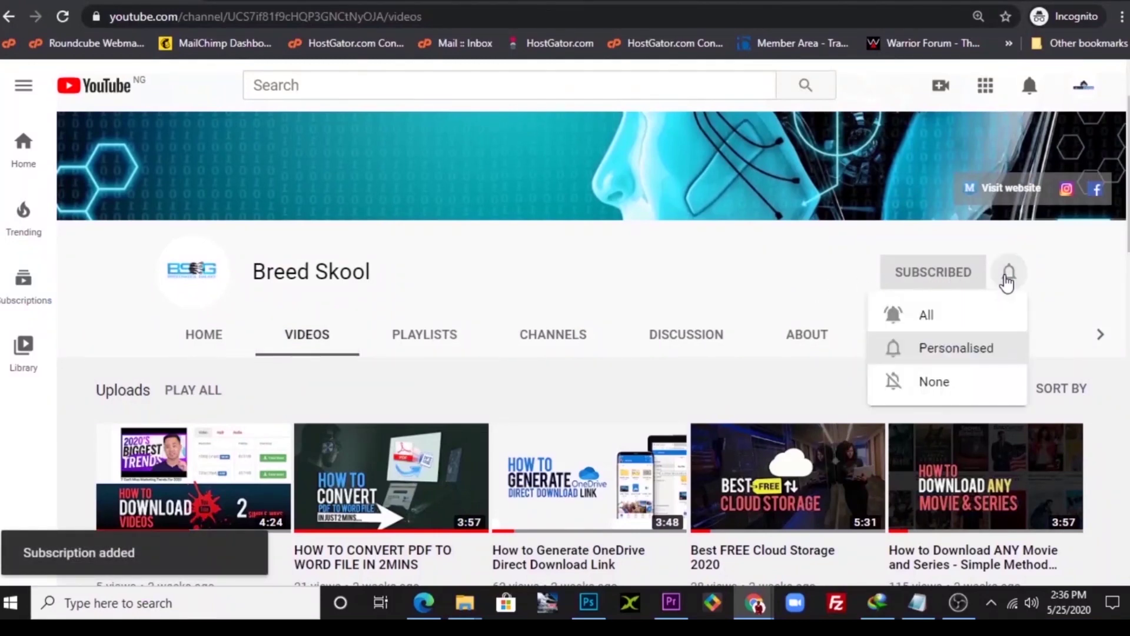
left_click(933, 316)
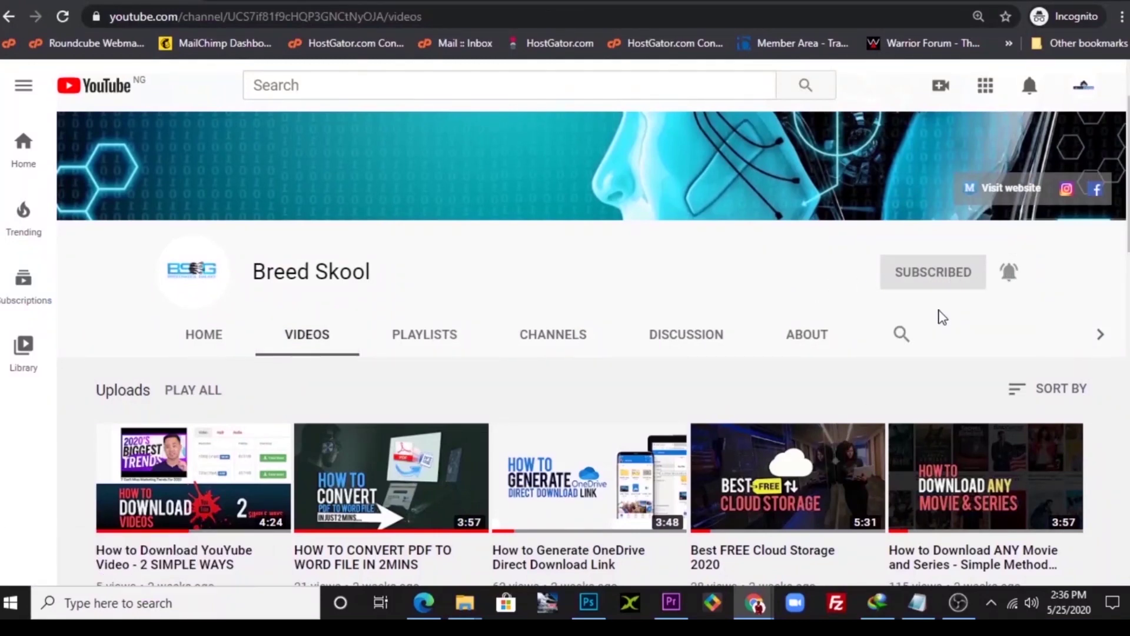